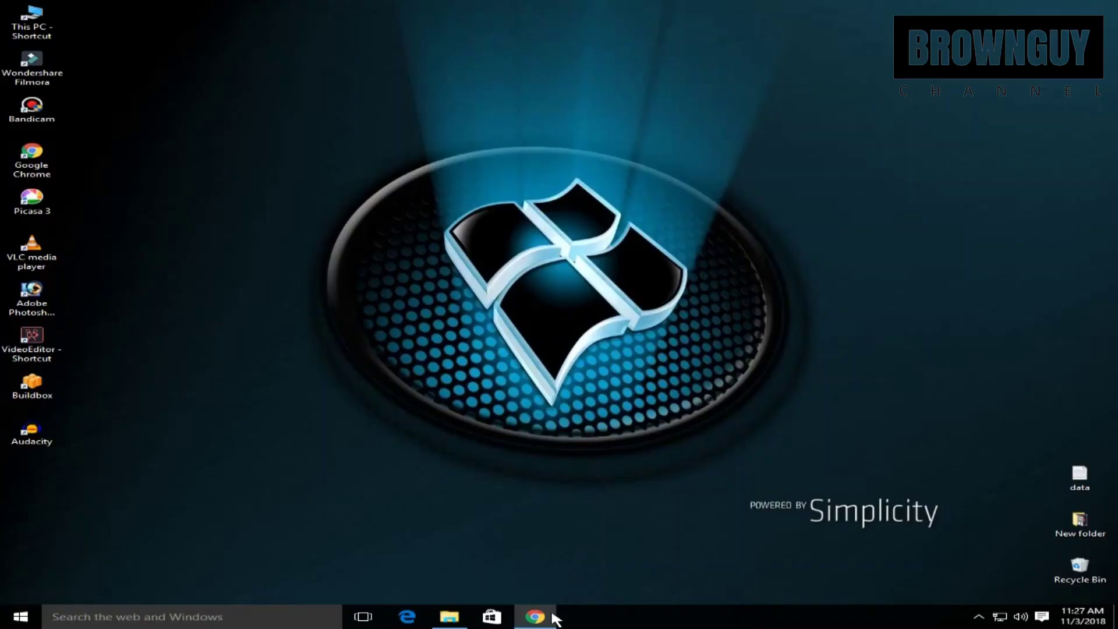
Step: Switch to Chrome and open canva.com
{"action": "left_click", "coordinate": [552, 617]}
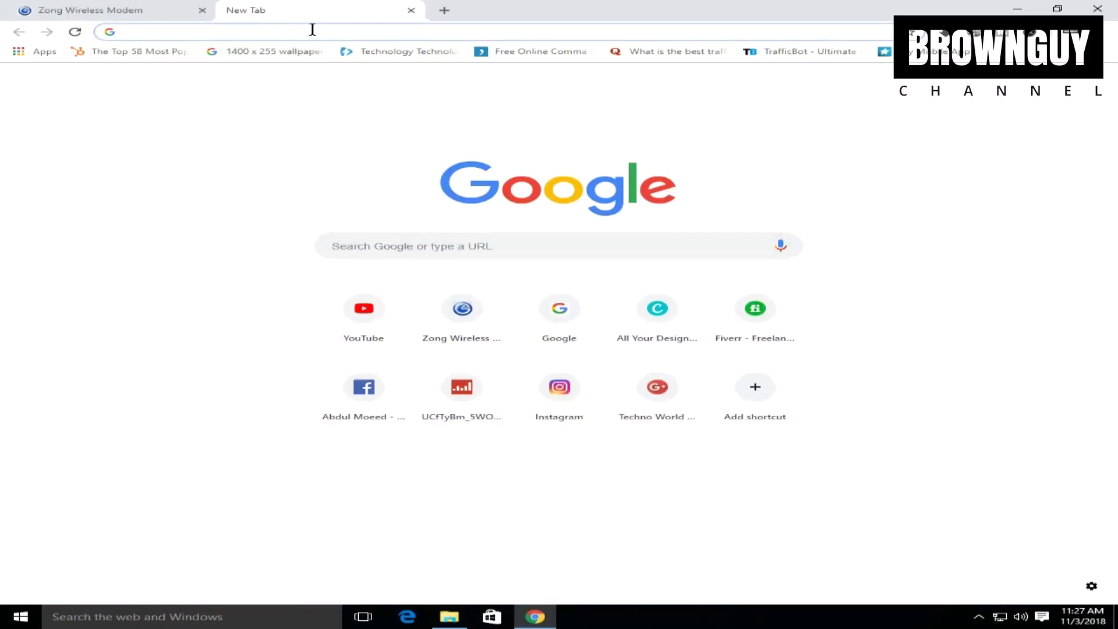
{"action": "type", "text": "canva.com"}
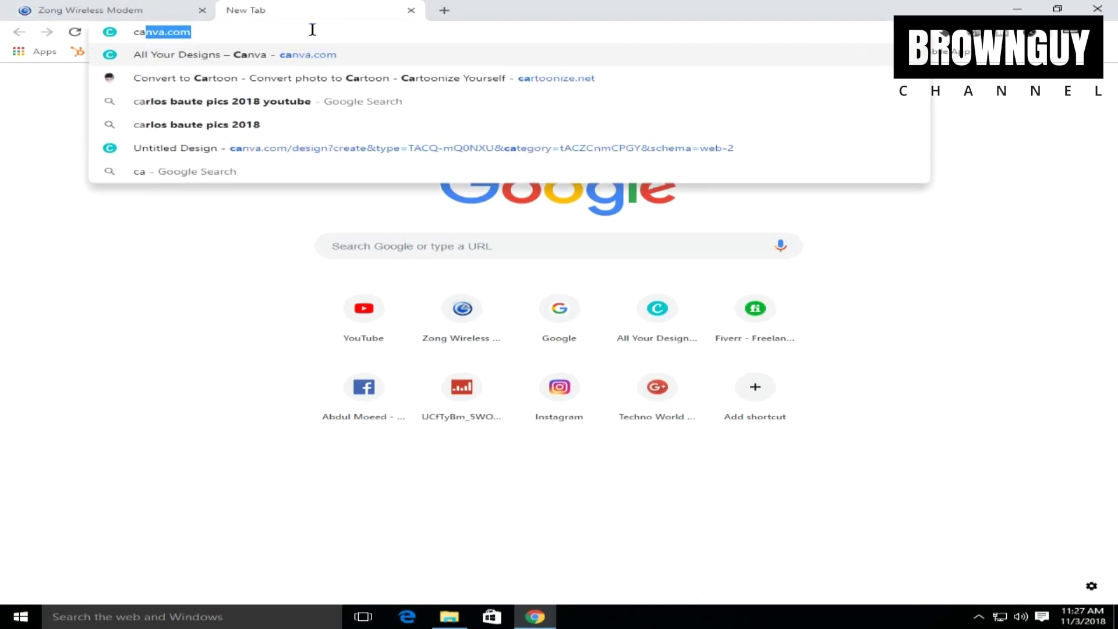
{"action": "key", "text": "Return"}
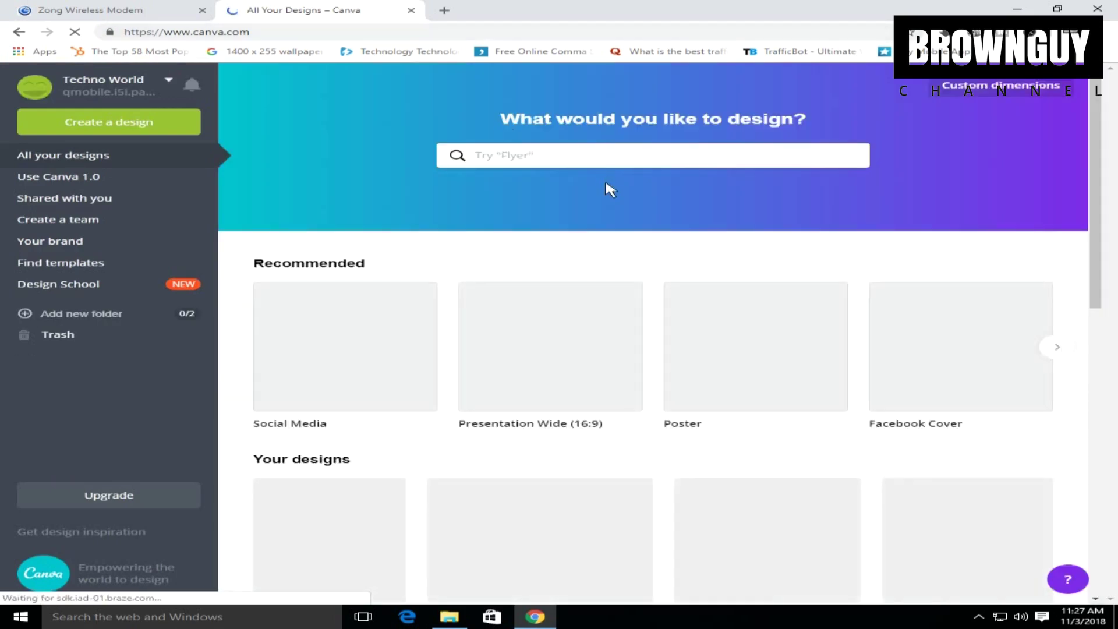
Step: Create a new YouTube Thumbnail design and close the old All Your Designs browser tab
{"action": "left_click", "coordinate": [510, 155]}
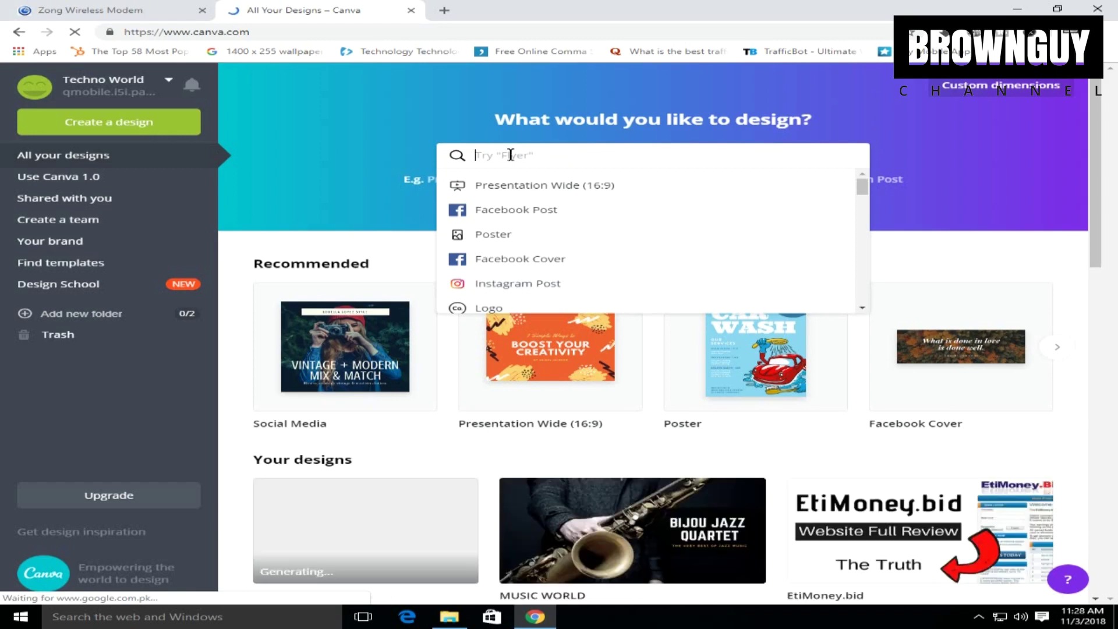
{"action": "type", "text": "you"}
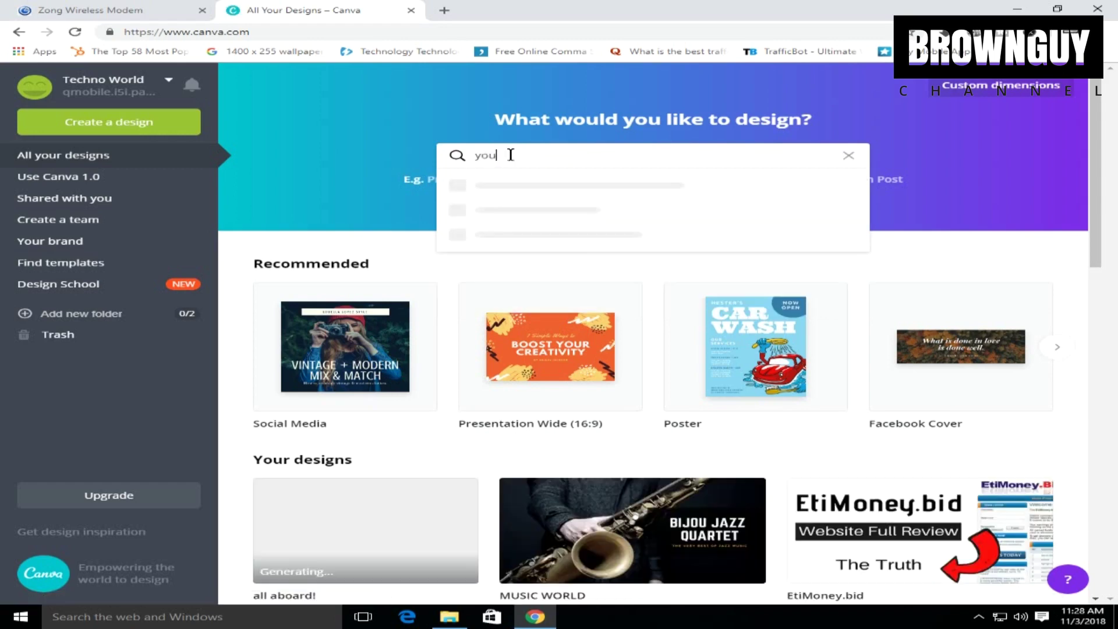
{"action": "left_click", "coordinate": [562, 216]}
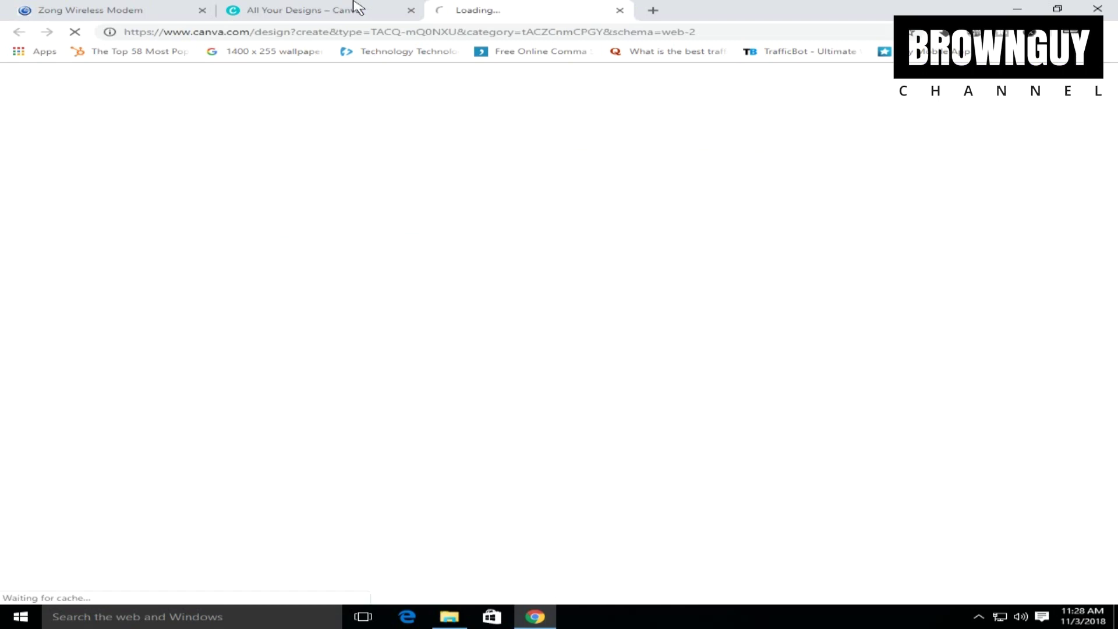
{"action": "left_click", "coordinate": [411, 11]}
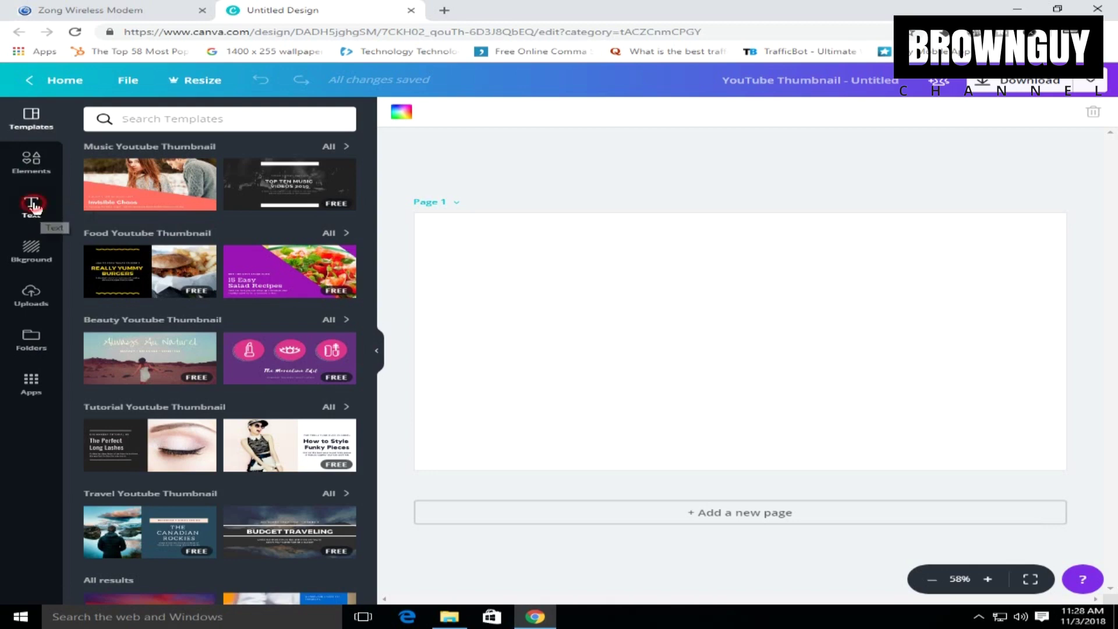
Step: Insert the "It's my birthday, It's time to celebrate" text layout onto the blank thumbnail page
{"action": "left_click", "coordinate": [32, 205]}
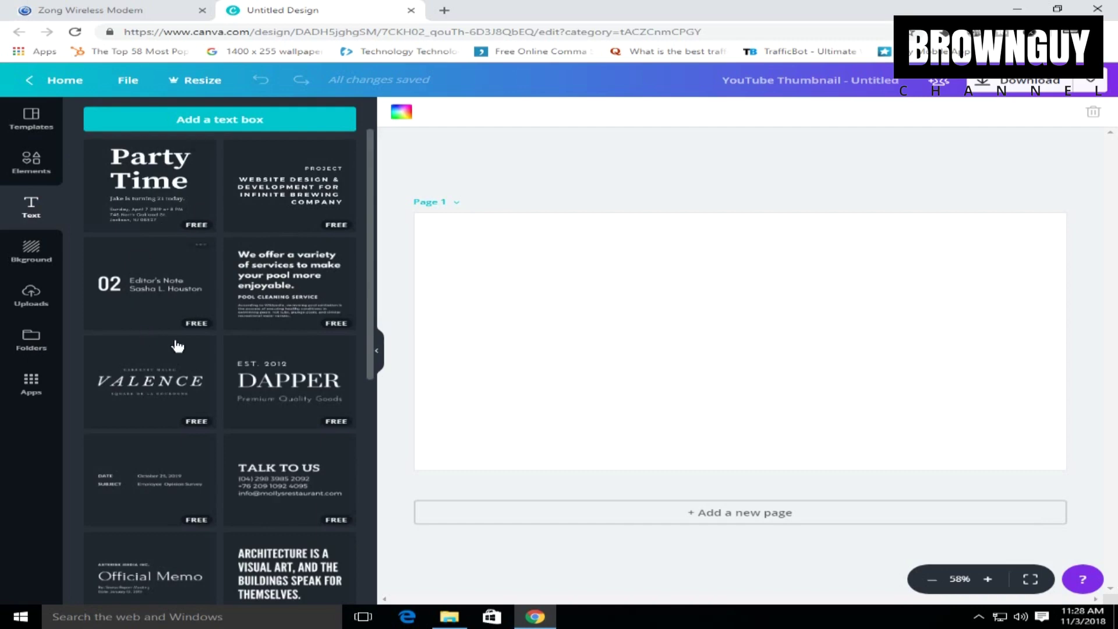
{"action": "scroll", "coordinate": [229, 399], "scroll_direction": "down", "scroll_amount": 5}
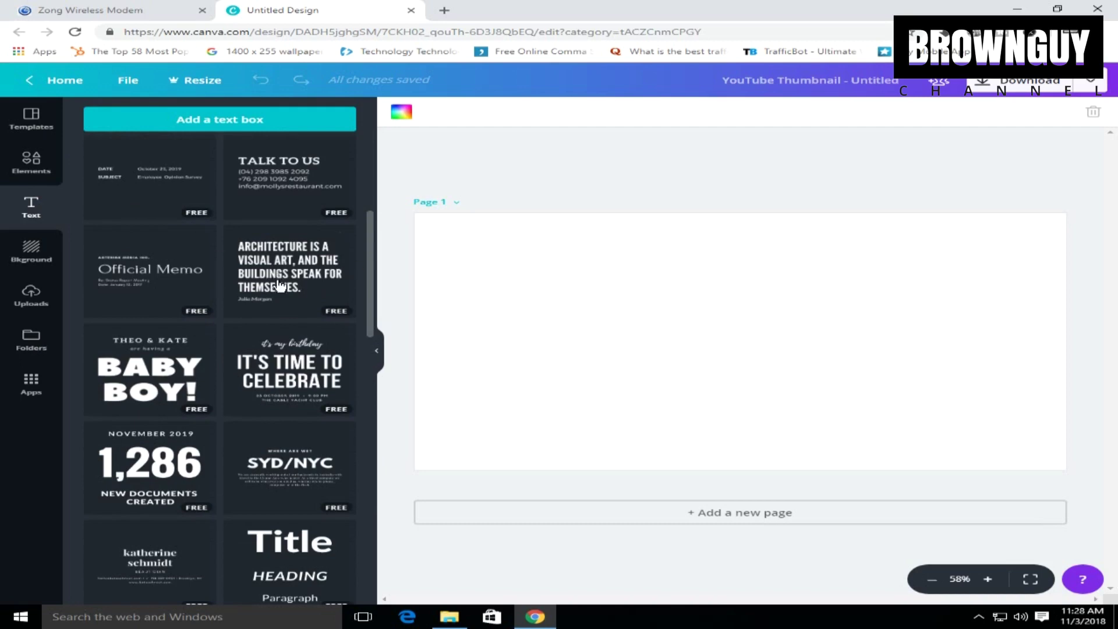
{"action": "scroll", "coordinate": [248, 308], "scroll_direction": "down", "scroll_amount": 2}
{"action": "scroll", "coordinate": [248, 308], "scroll_direction": "down", "scroll_amount": 3}
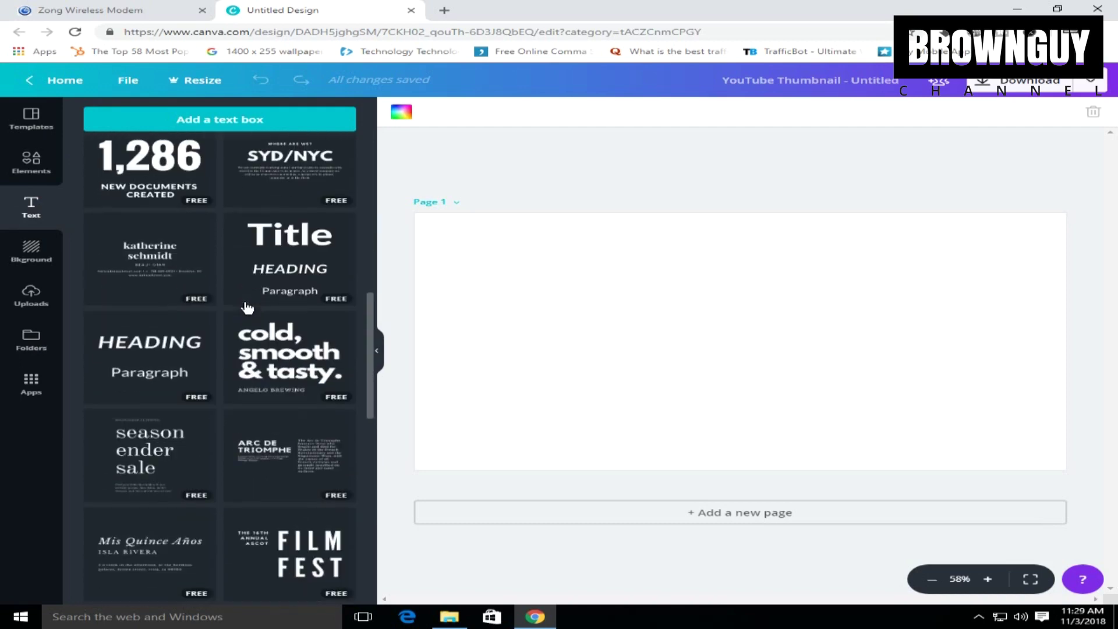
{"action": "scroll", "coordinate": [248, 308], "scroll_direction": "down", "scroll_amount": 6}
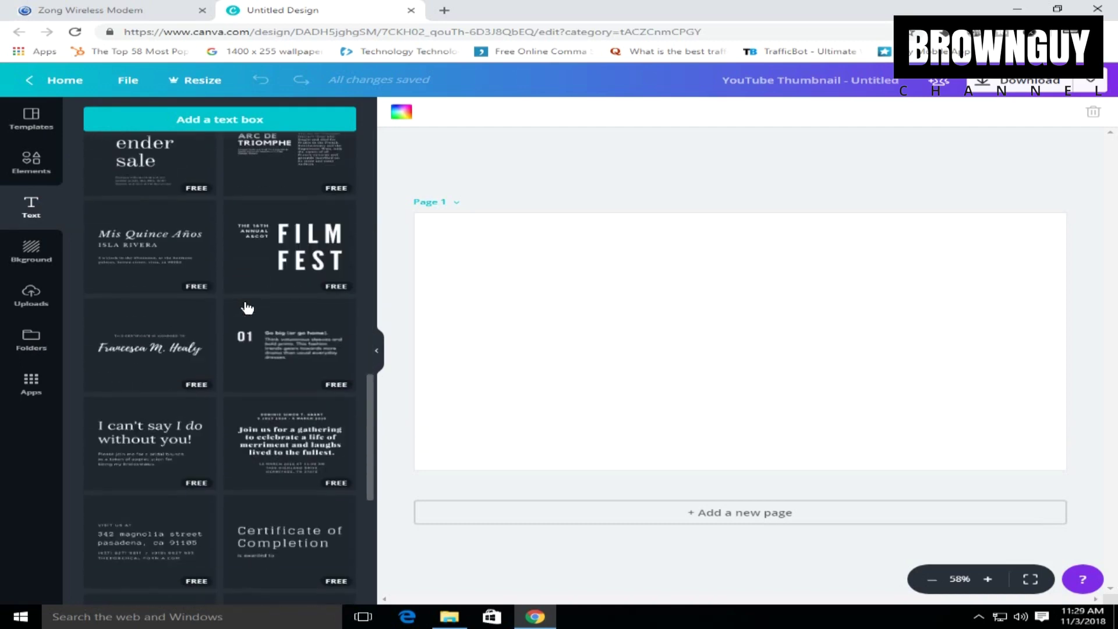
{"action": "scroll", "coordinate": [247, 308], "scroll_direction": "down", "scroll_amount": 10}
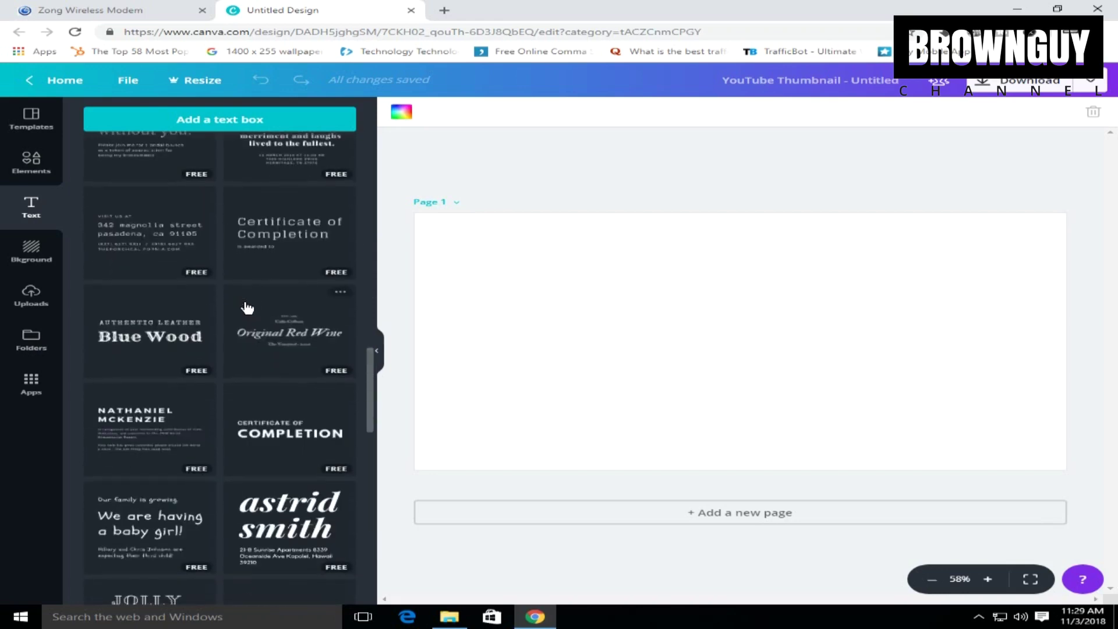
{"action": "scroll", "coordinate": [248, 308], "scroll_direction": "up", "scroll_amount": 1}
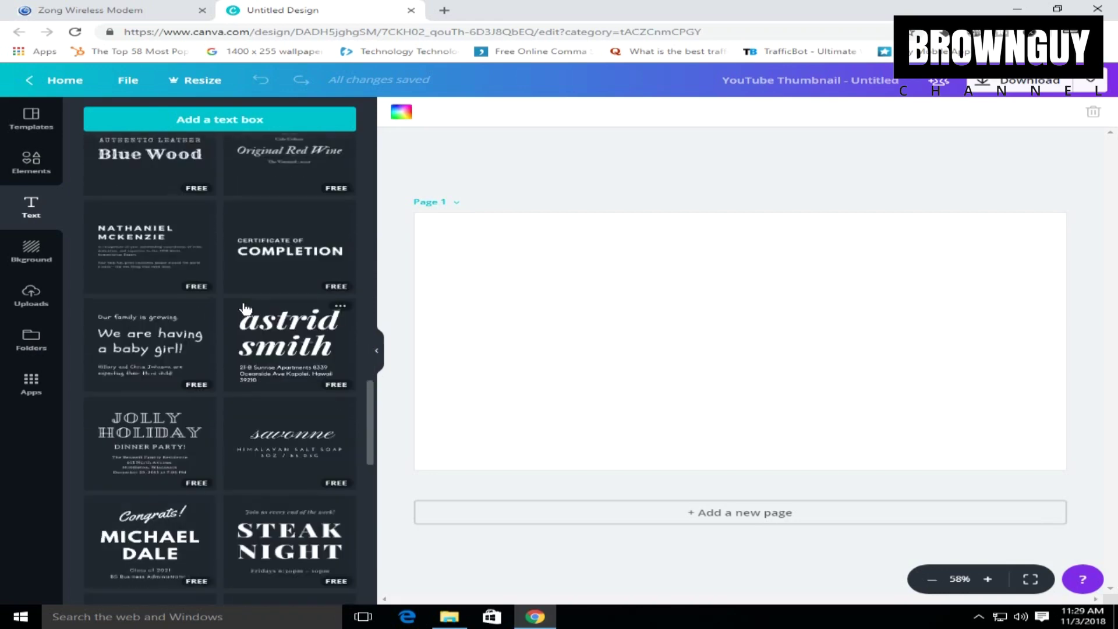
{"action": "scroll", "coordinate": [245, 308], "scroll_direction": "up", "scroll_amount": 11}
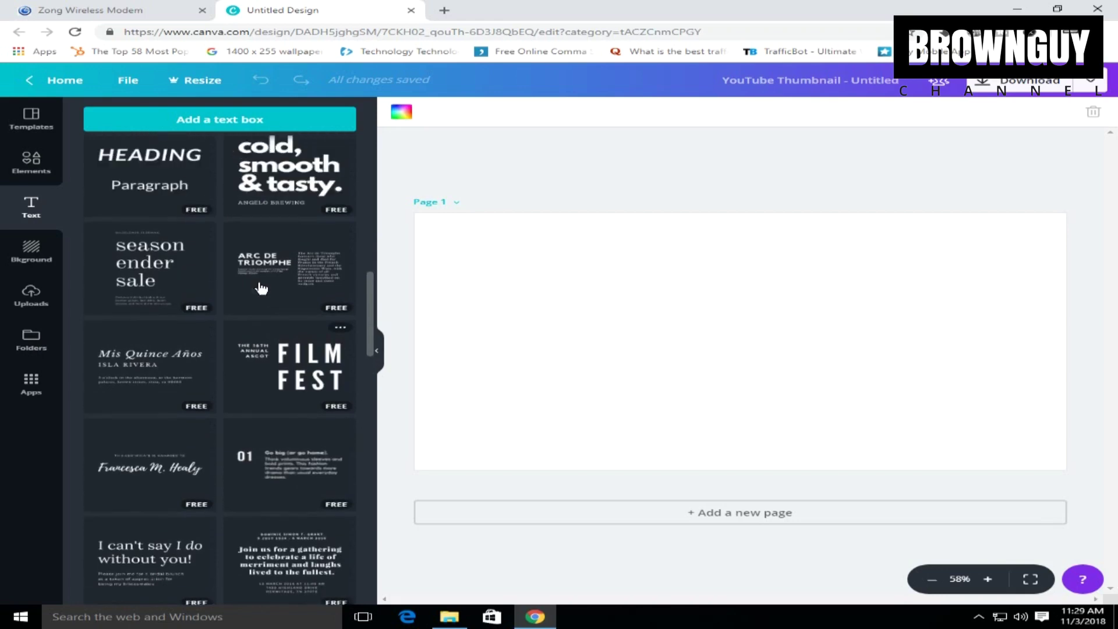
{"action": "scroll", "coordinate": [307, 238], "scroll_direction": "up", "scroll_amount": 3}
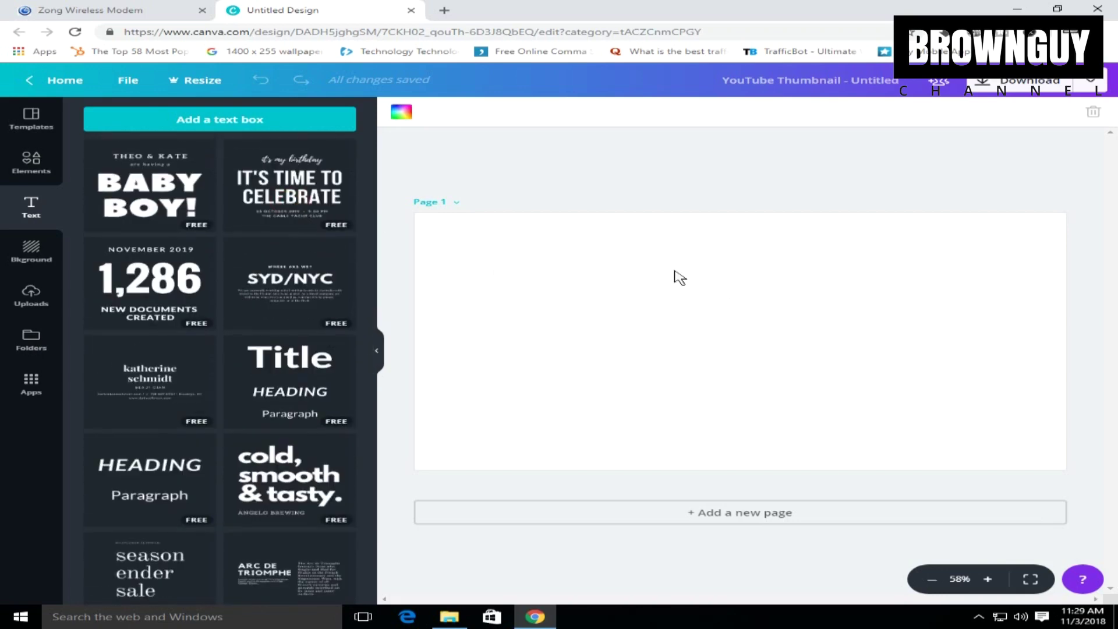
Step: Delete the "it's my birthday" line and the date and venue lines, keeping only the large headline
{"action": "double_click", "coordinate": [655, 286]}
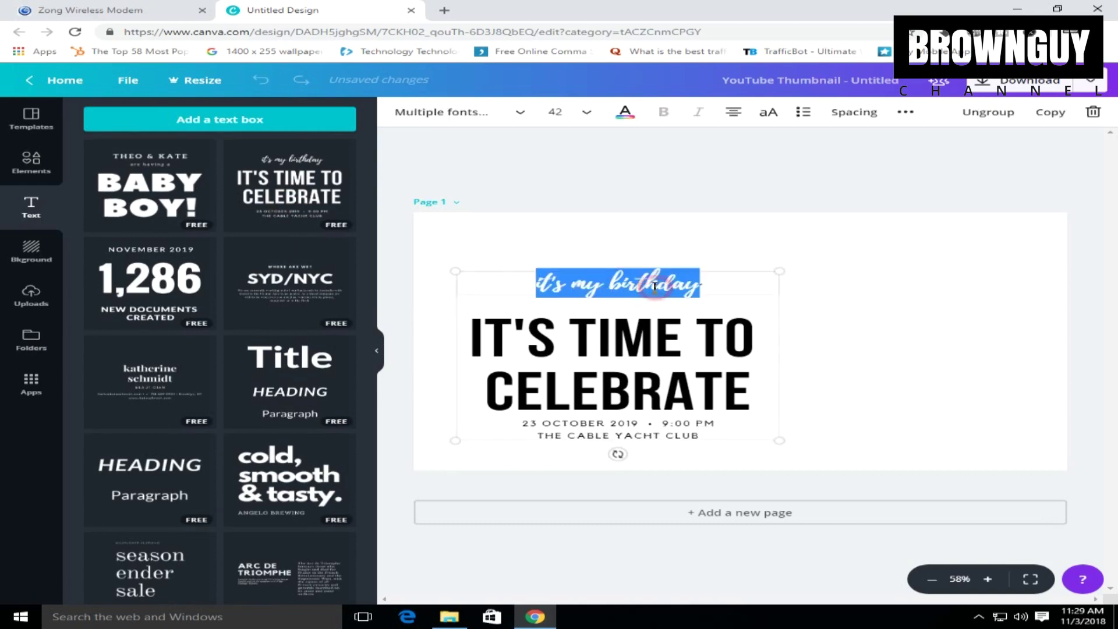
{"action": "left_click", "coordinate": [1094, 112]}
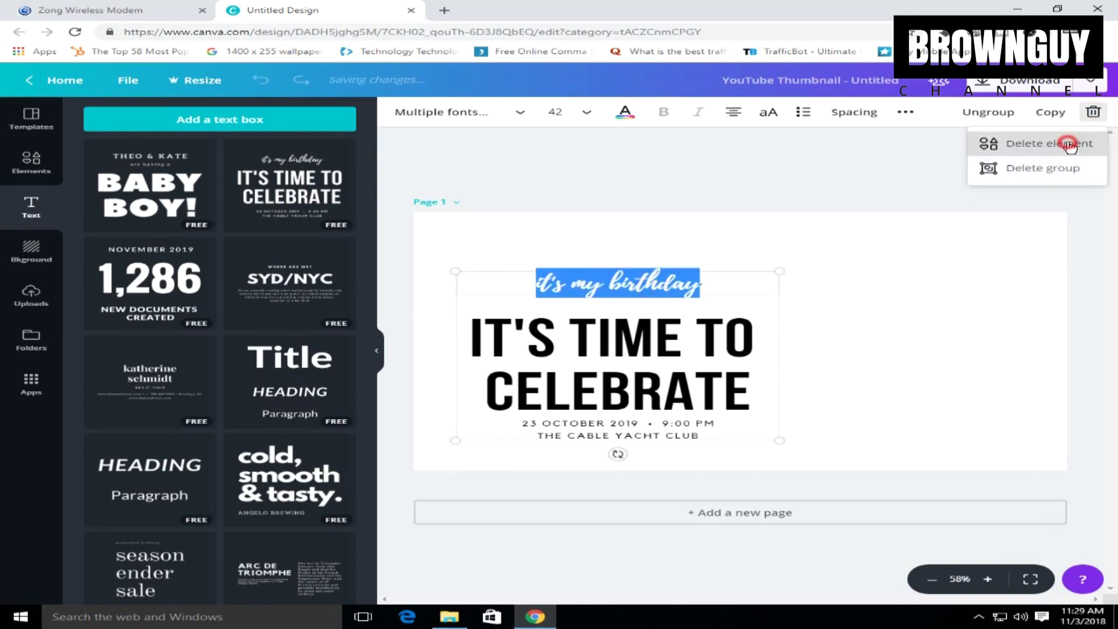
{"action": "left_click", "coordinate": [1068, 141]}
{"action": "double_click", "coordinate": [655, 424]}
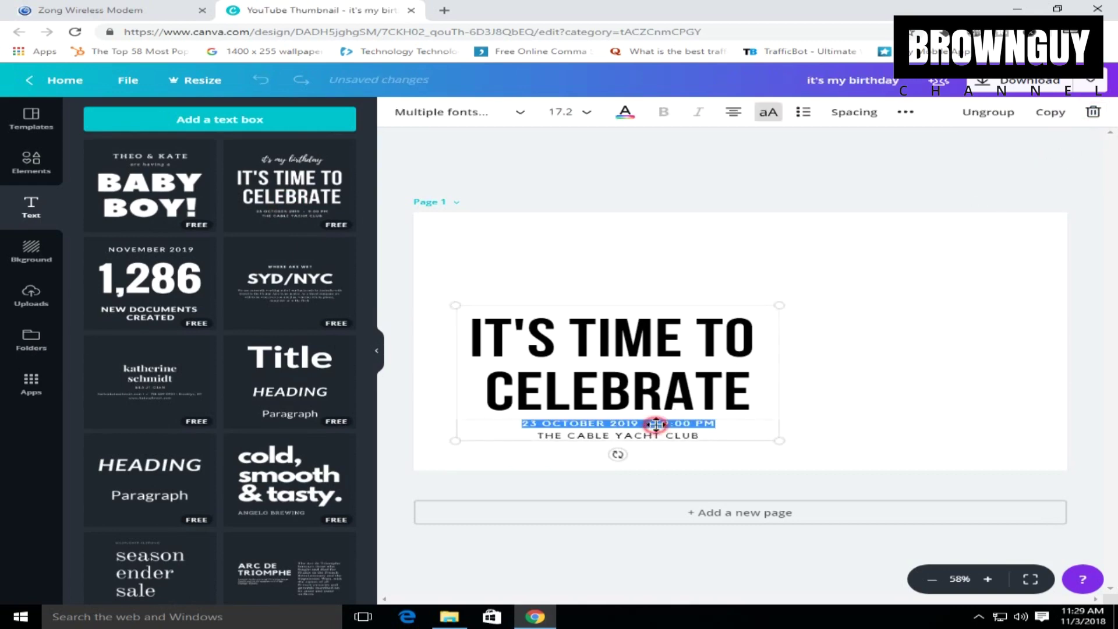
{"action": "left_click", "coordinate": [1093, 111]}
{"action": "left_click", "coordinate": [1068, 140]}
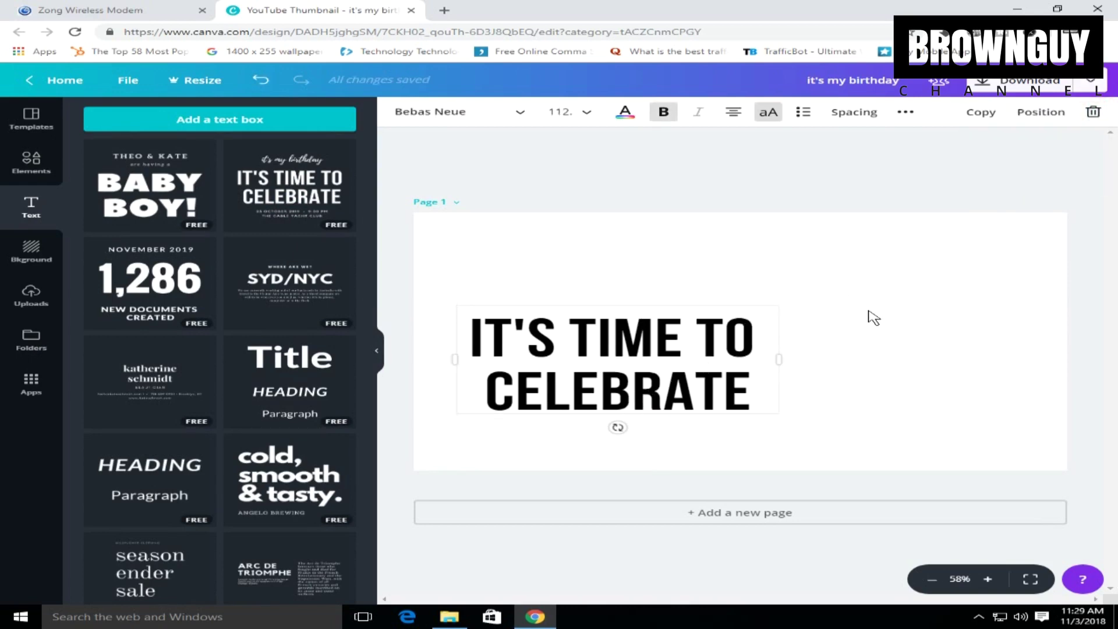
Step: Replace the headline text with "YOUTUBE THUMBNAIL TUTORIAL", one word per line
{"action": "double_click", "coordinate": [544, 352]}
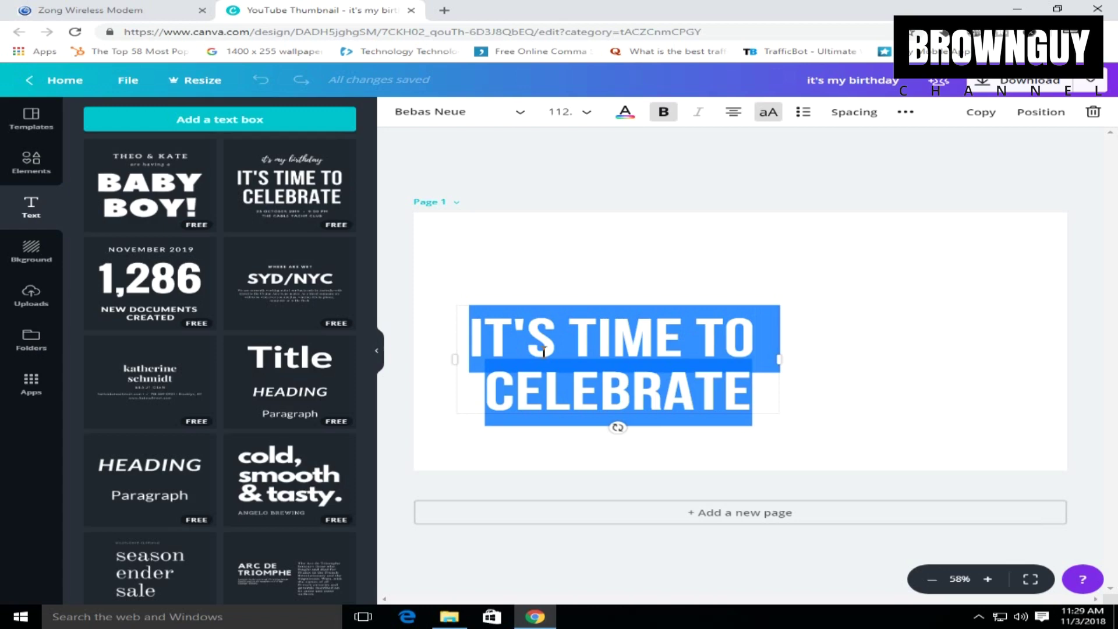
{"action": "type", "text": "Y"}
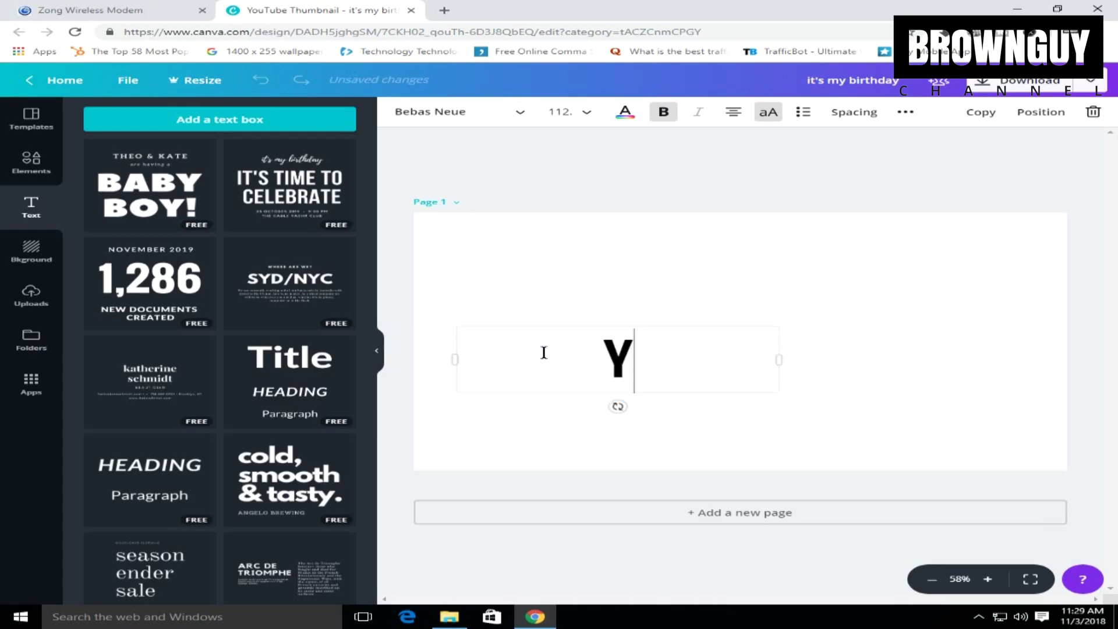
{"action": "type", "text": "O"}
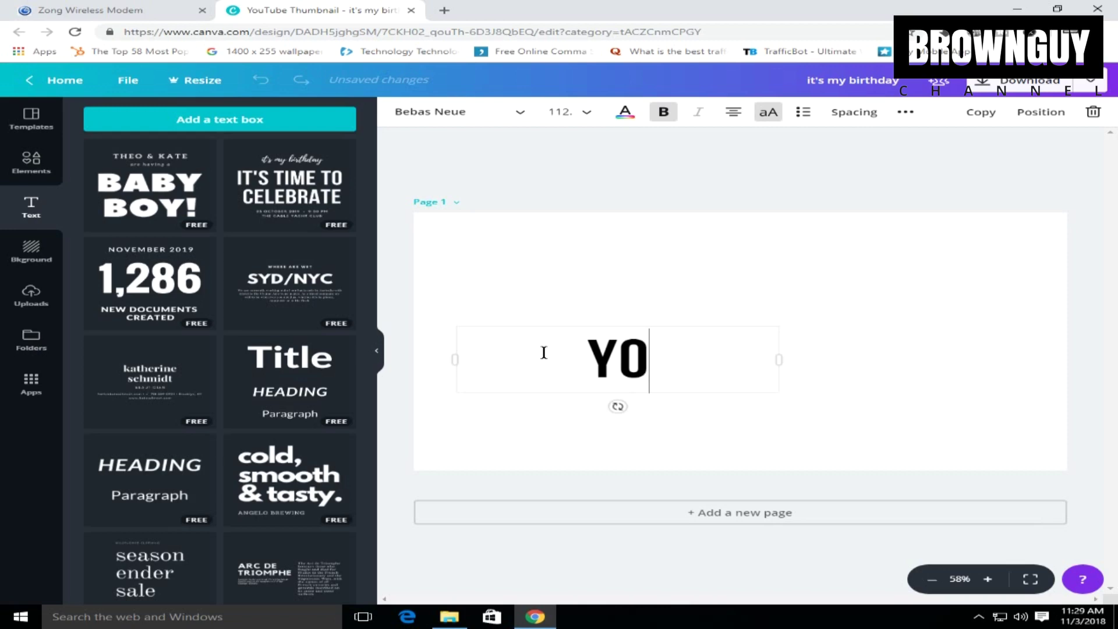
{"action": "type", "text": "UTUBE"}
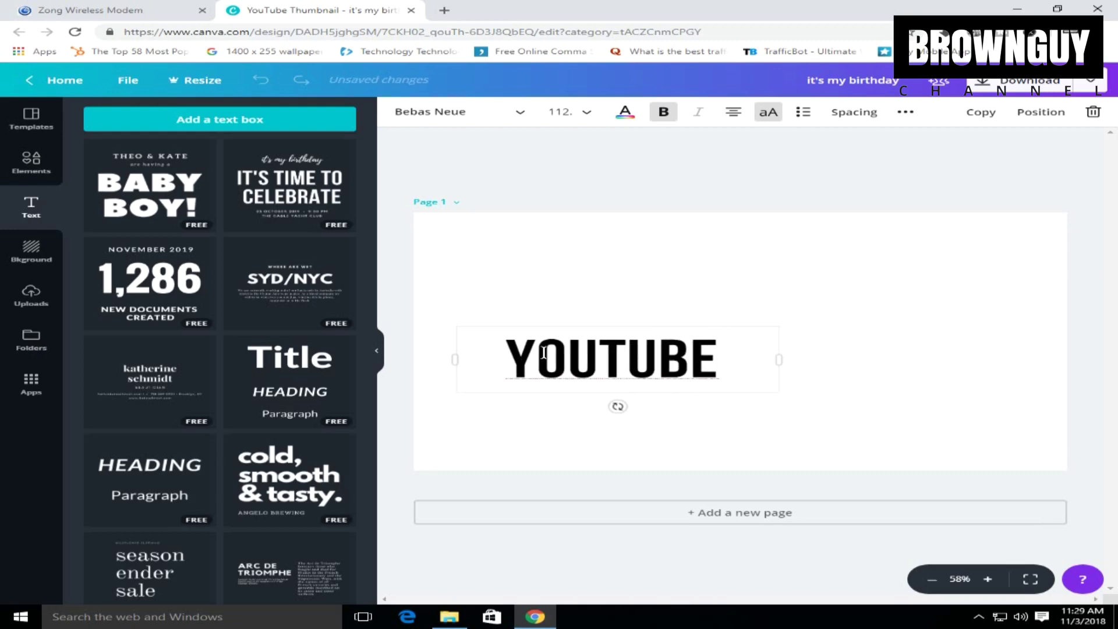
{"action": "key", "text": "Return"}
{"action": "type", "text": "THU"}
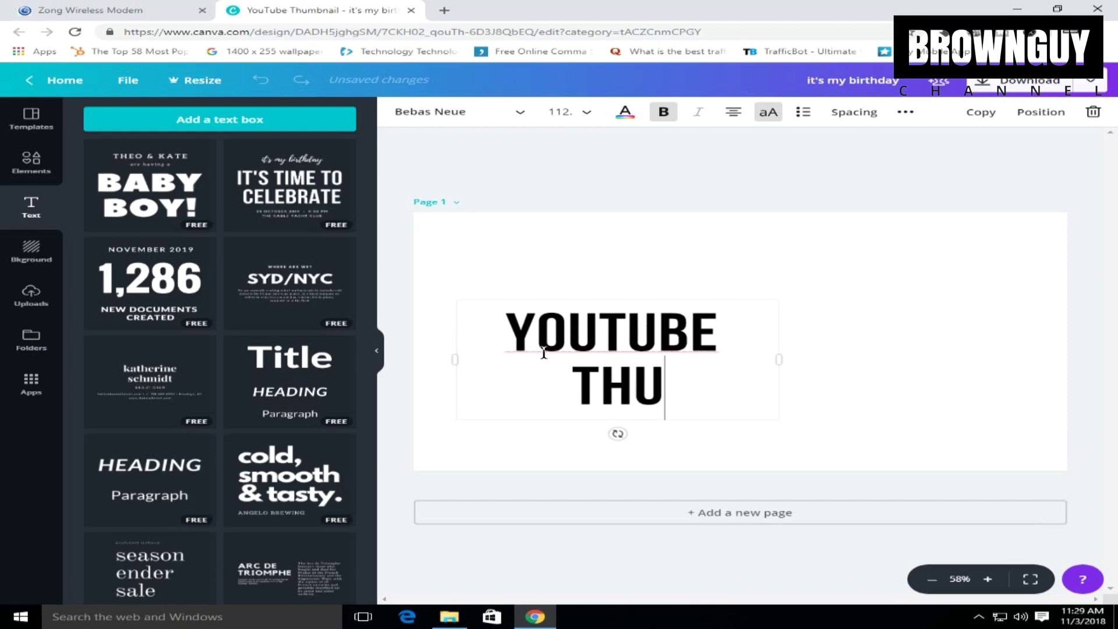
{"action": "type", "text": "MBNAIL"}
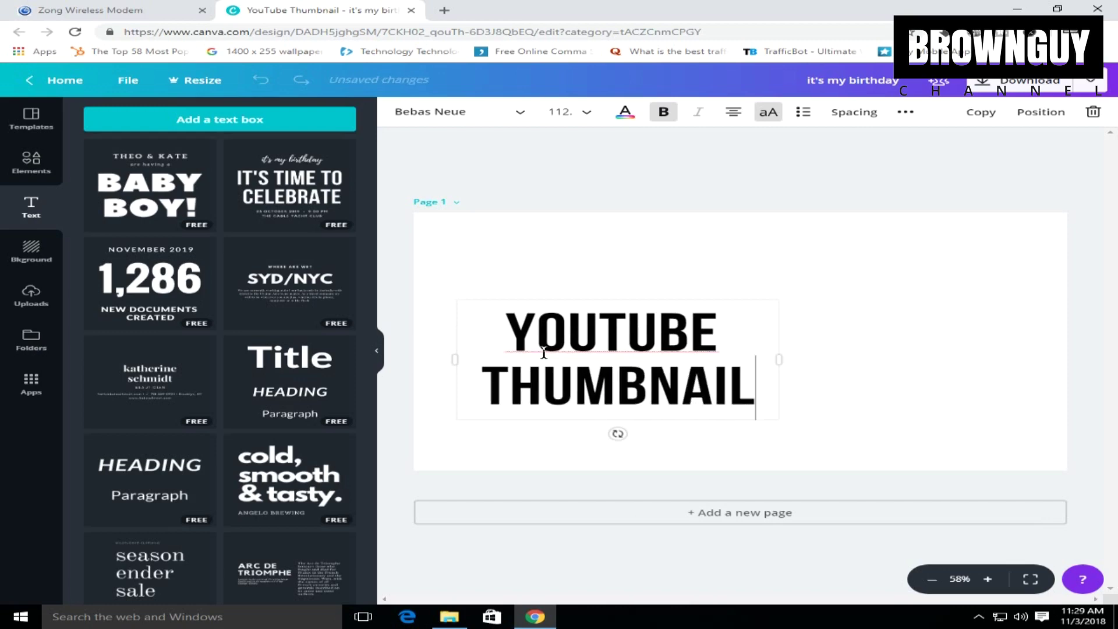
{"action": "key", "text": "Return"}
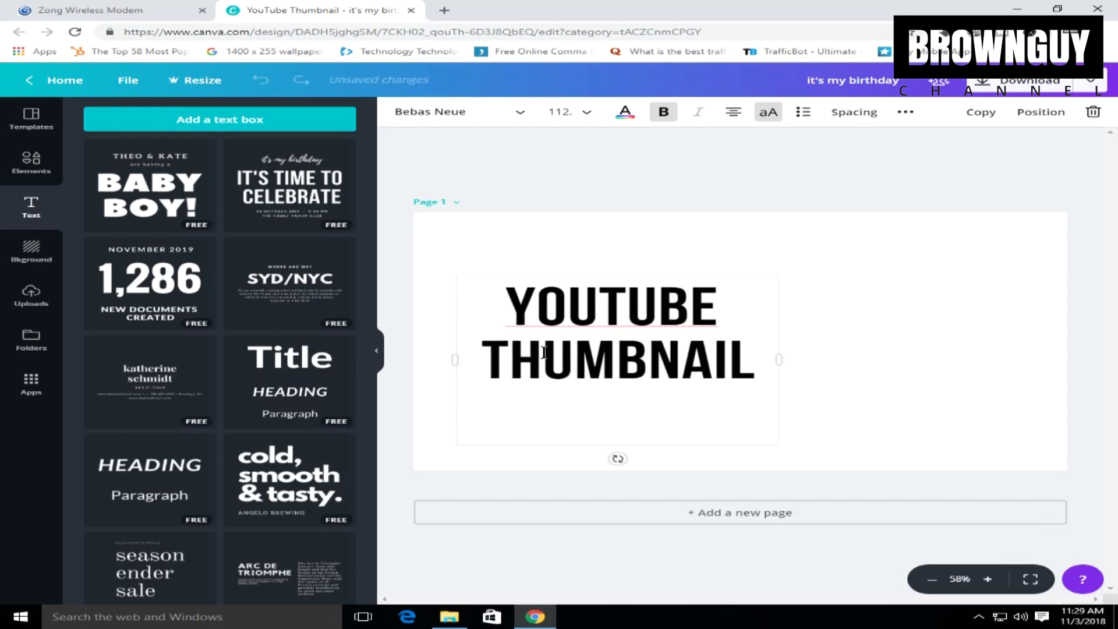
{"action": "type", "text": "TU"}
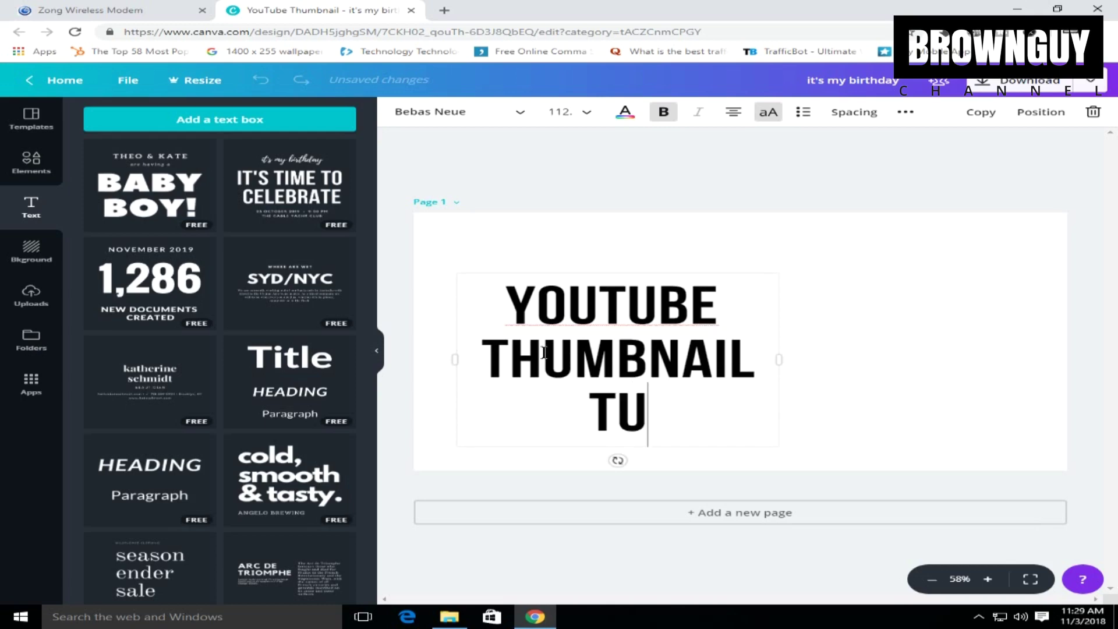
{"action": "type", "text": "TORIAL"}
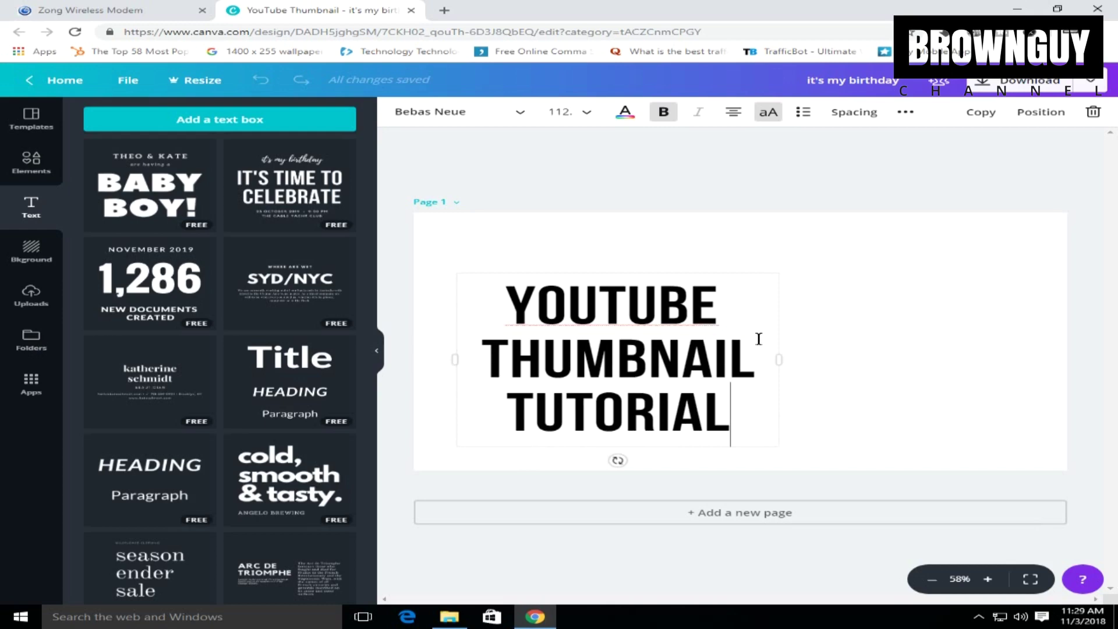
{"action": "left_click", "coordinate": [823, 320]}
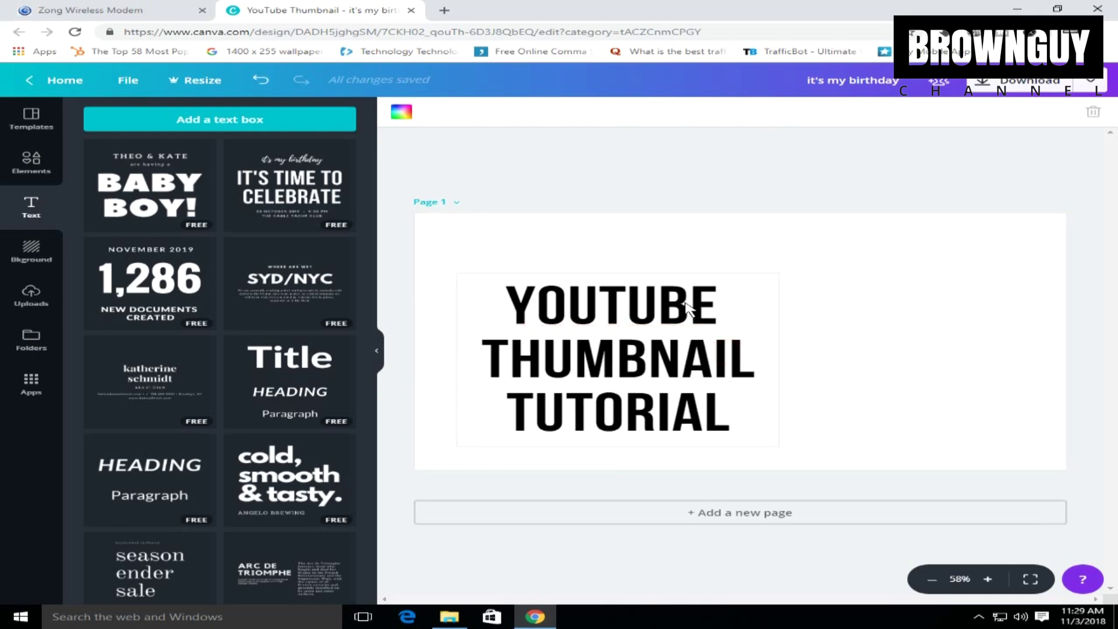
Step: Reposition the three-line headline on the thumbnail, slightly left of and below the page centre
{"action": "left_click_drag", "start_coordinate": [687, 308], "coordinate": [649, 282]}
{"action": "left_click", "coordinate": [675, 359]}
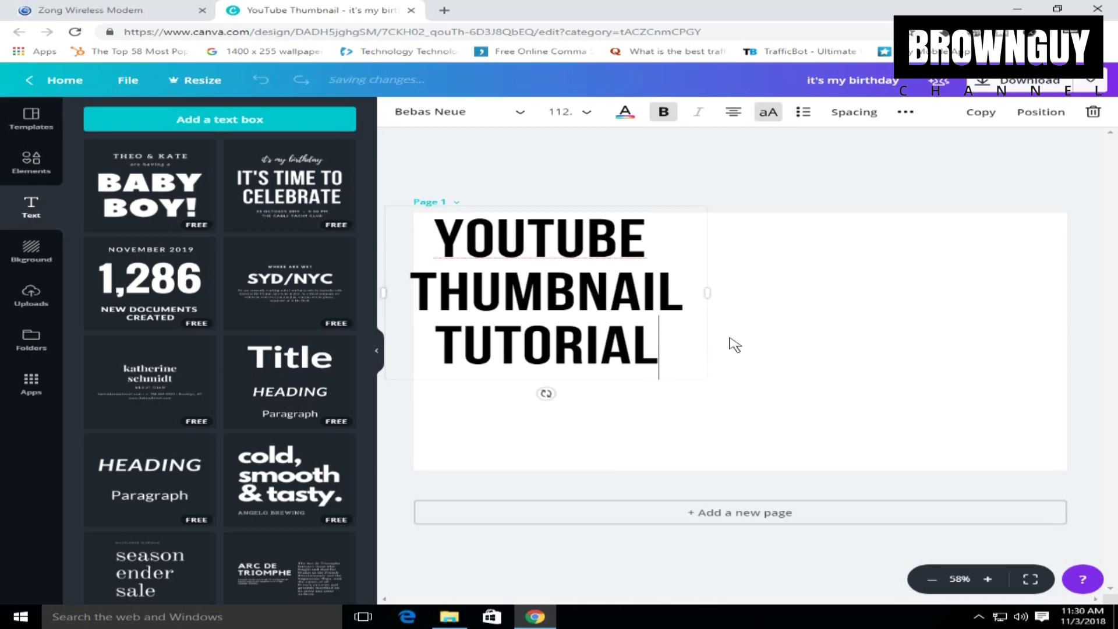
{"action": "left_click", "coordinate": [751, 332]}
{"action": "left_click_drag", "start_coordinate": [674, 362], "coordinate": [741, 397]}
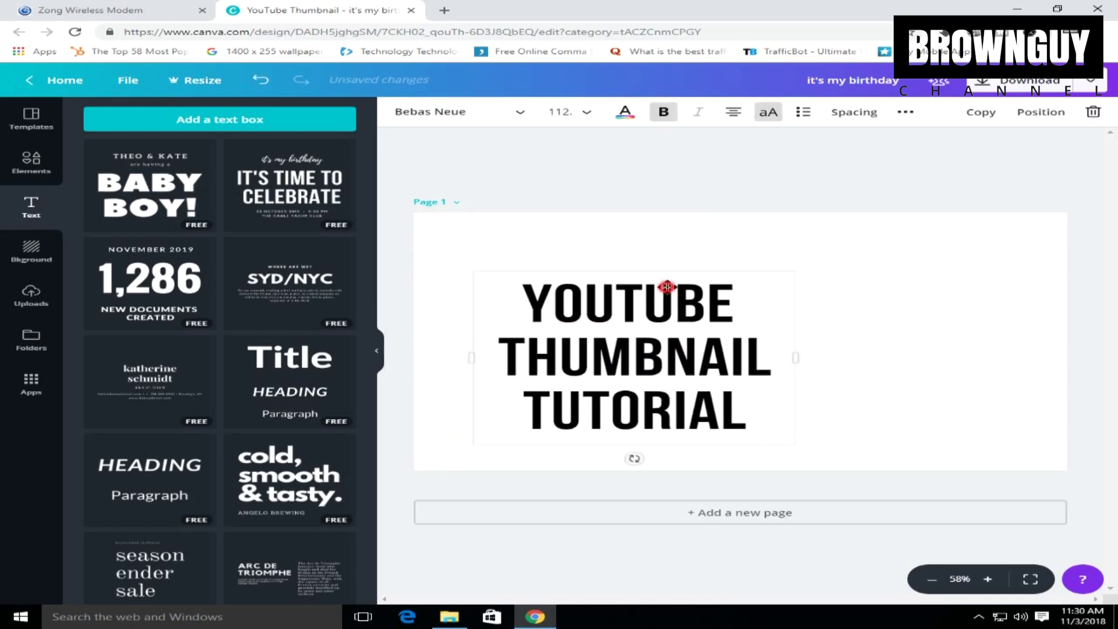
{"action": "double_click", "coordinate": [792, 273]}
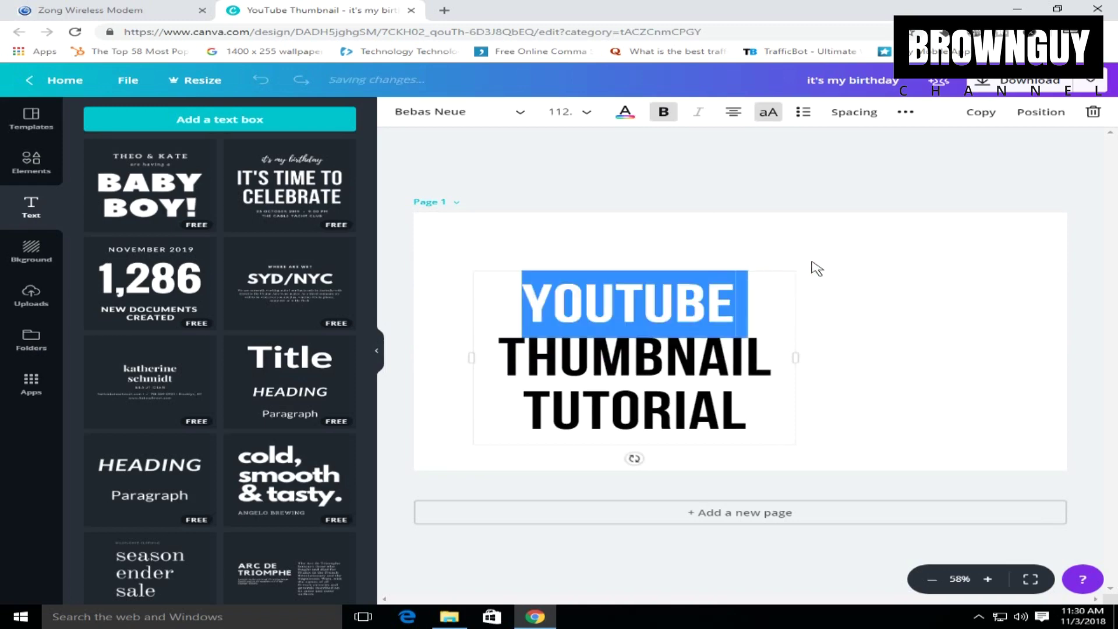
{"action": "left_click", "coordinate": [817, 268]}
Step: Set the headline's font size to 120
{"action": "left_click", "coordinate": [585, 300]}
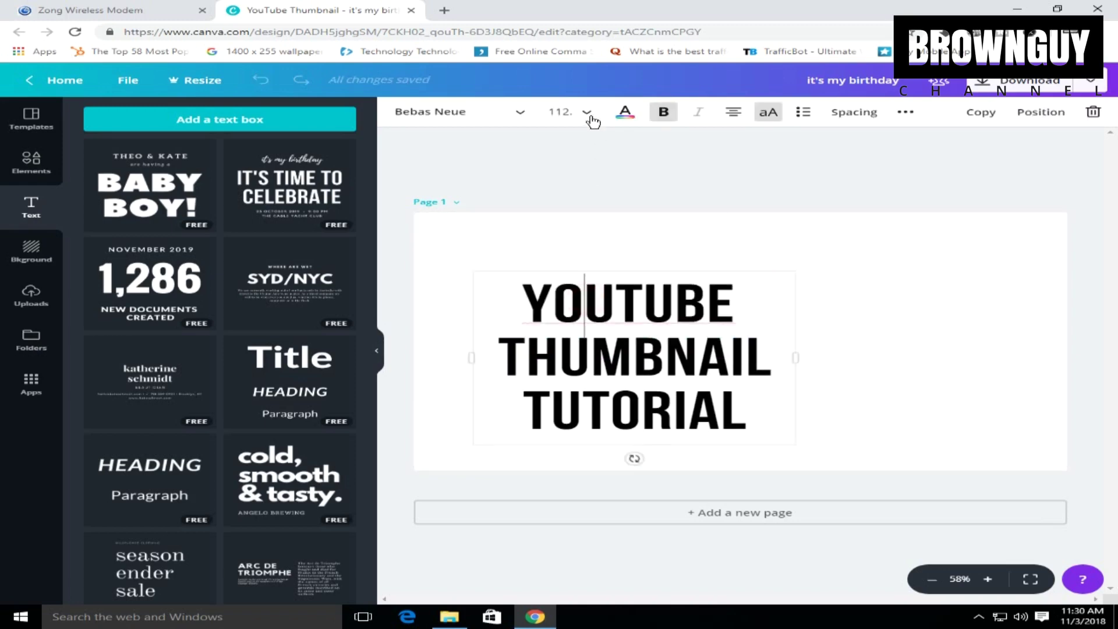
{"action": "left_click", "coordinate": [587, 112]}
{"action": "scroll", "coordinate": [580, 376], "scroll_direction": "down", "scroll_amount": 4}
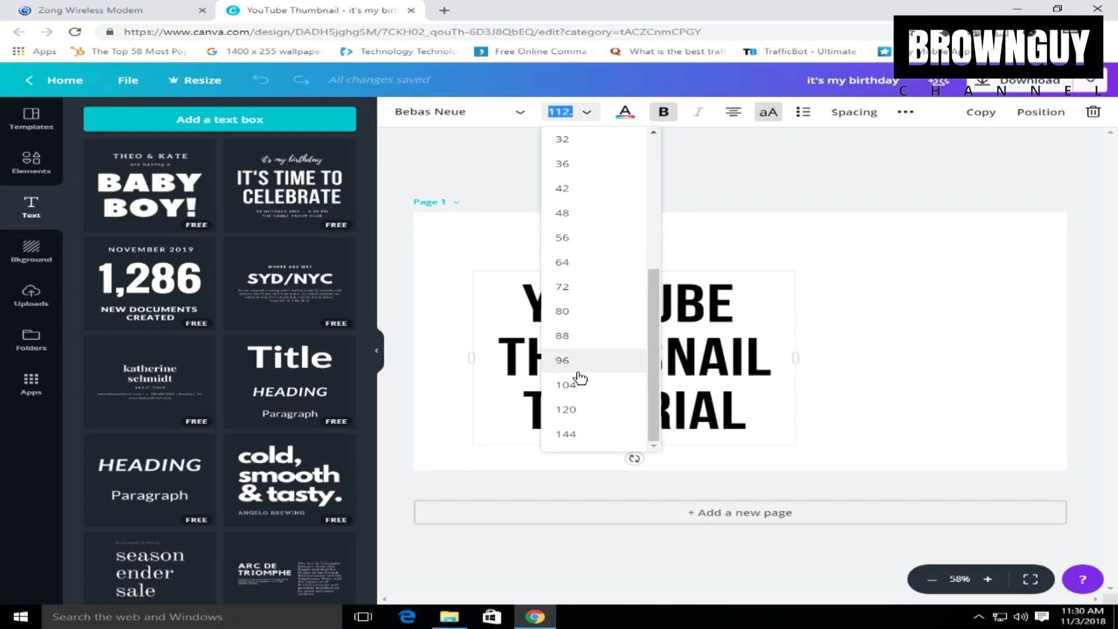
{"action": "left_click", "coordinate": [591, 411]}
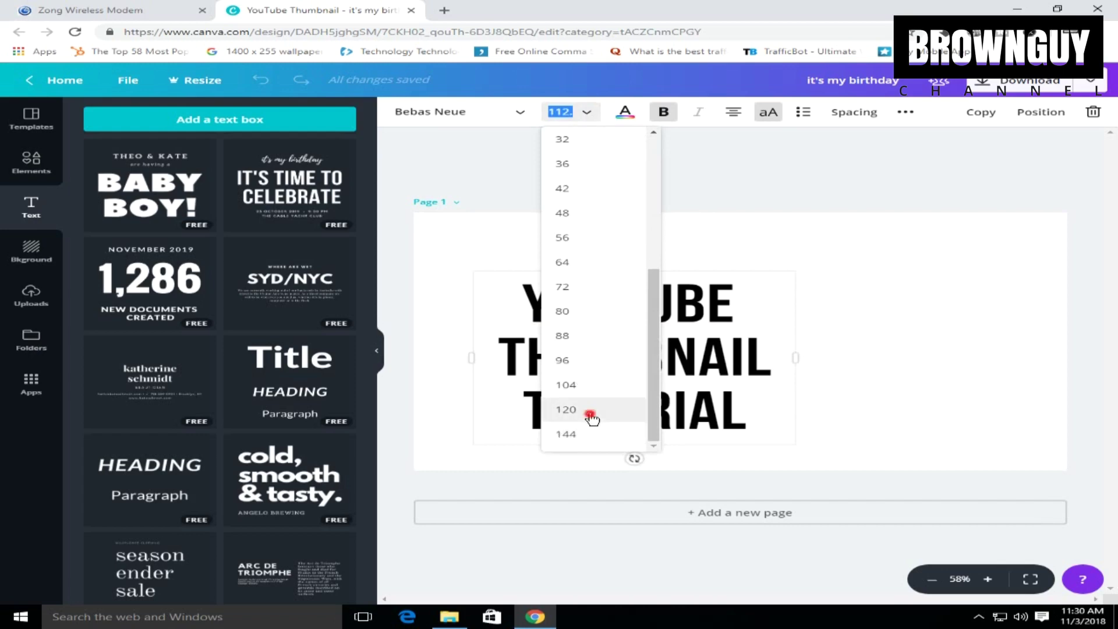
Step: Set the headline's font size to 144
{"action": "left_click", "coordinate": [574, 112]}
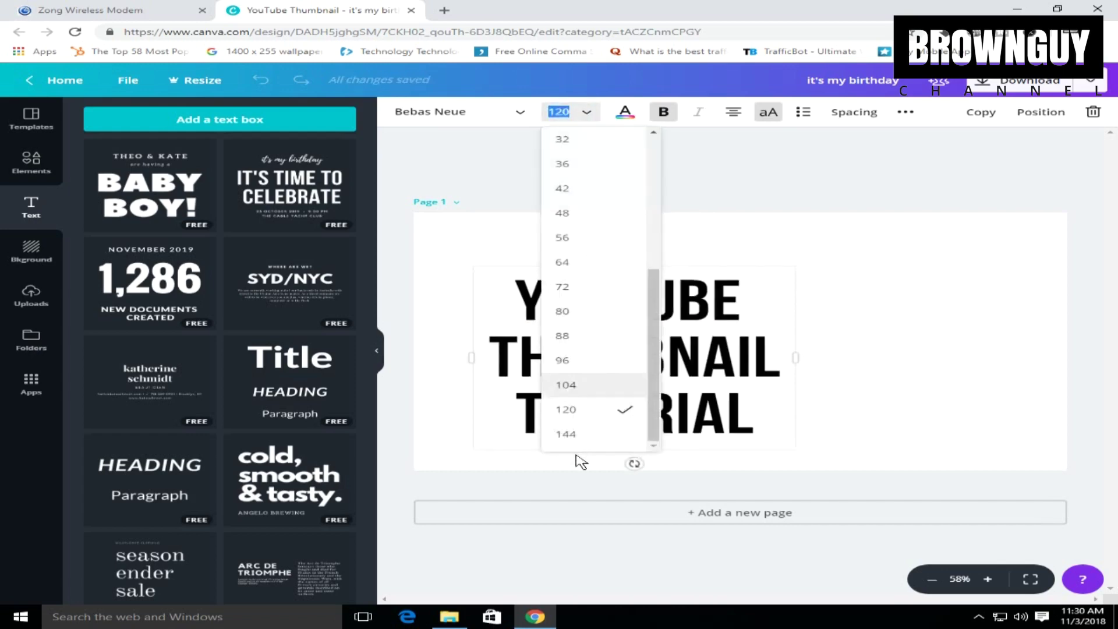
{"action": "left_click", "coordinate": [584, 438]}
{"action": "left_click", "coordinate": [572, 110]}
{"action": "left_click", "coordinate": [579, 120]}
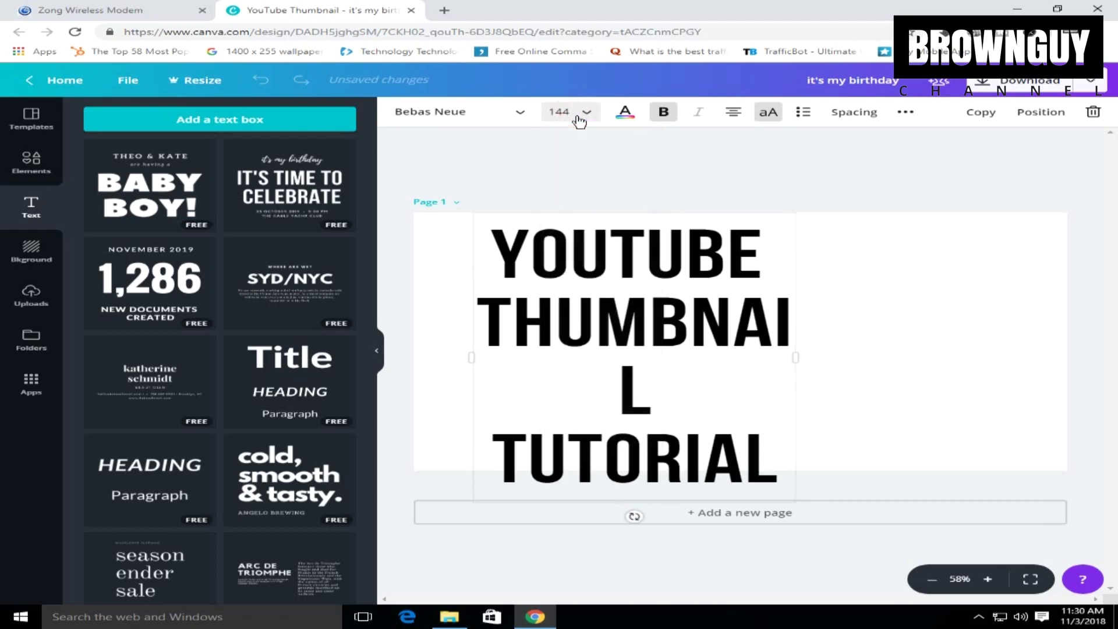
Step: Set the headline's font size to 140
{"action": "left_click", "coordinate": [580, 116]}
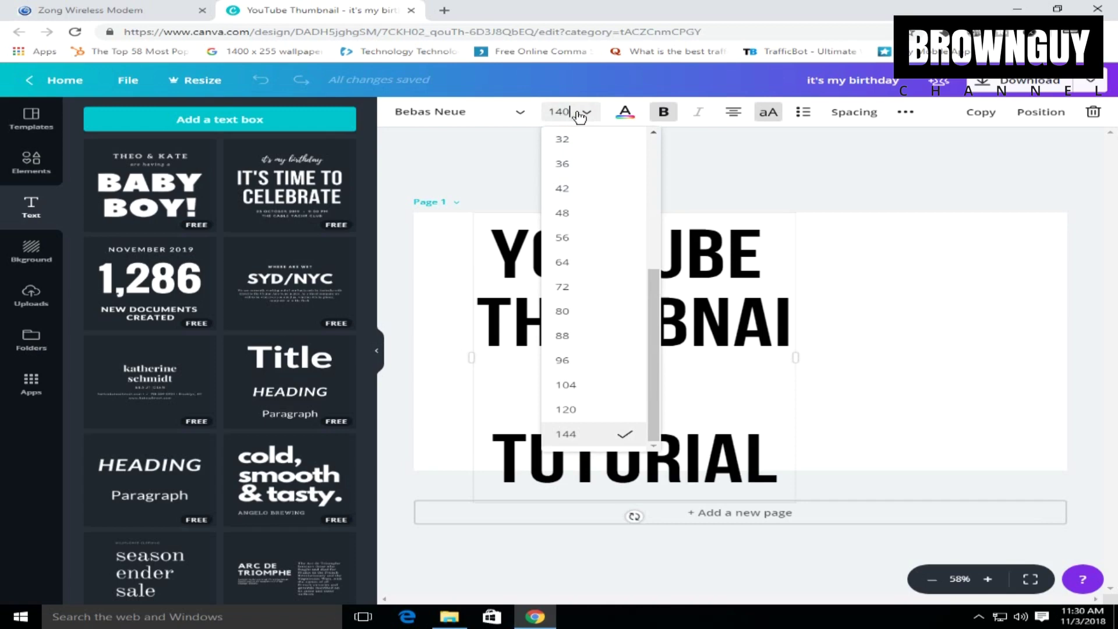
{"action": "left_click", "coordinate": [580, 117]}
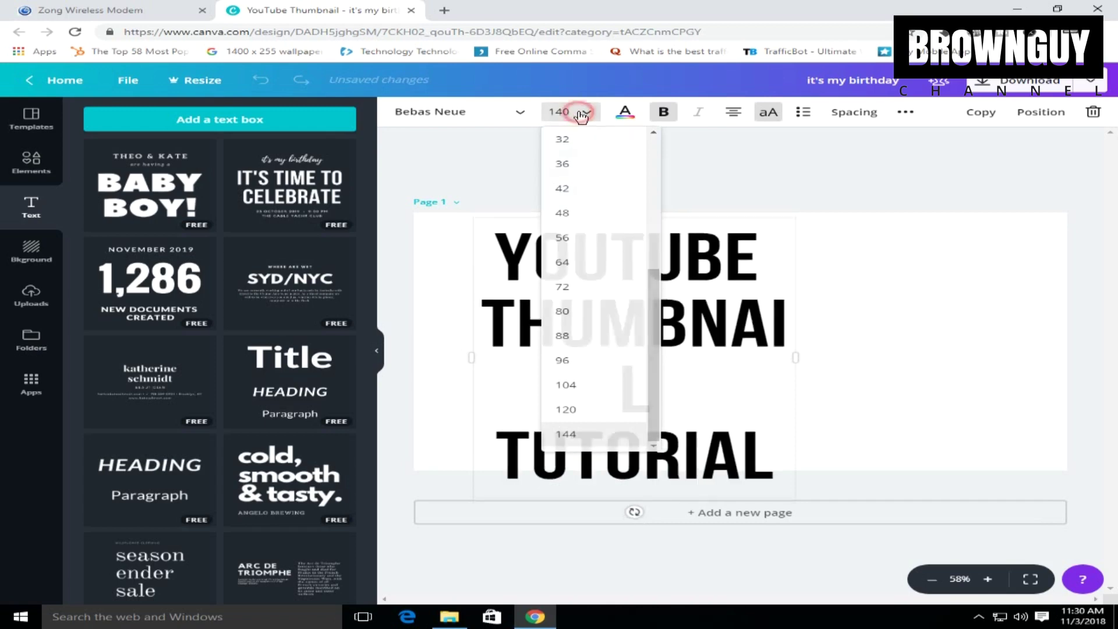
{"action": "left_click", "coordinate": [581, 116]}
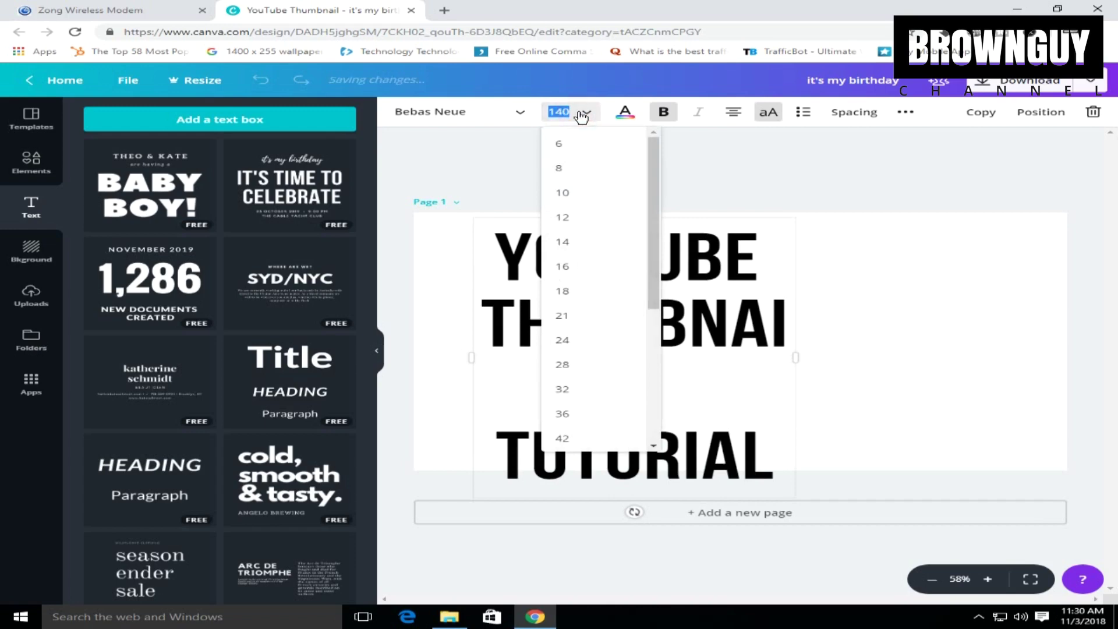
{"action": "left_click", "coordinate": [877, 360]}
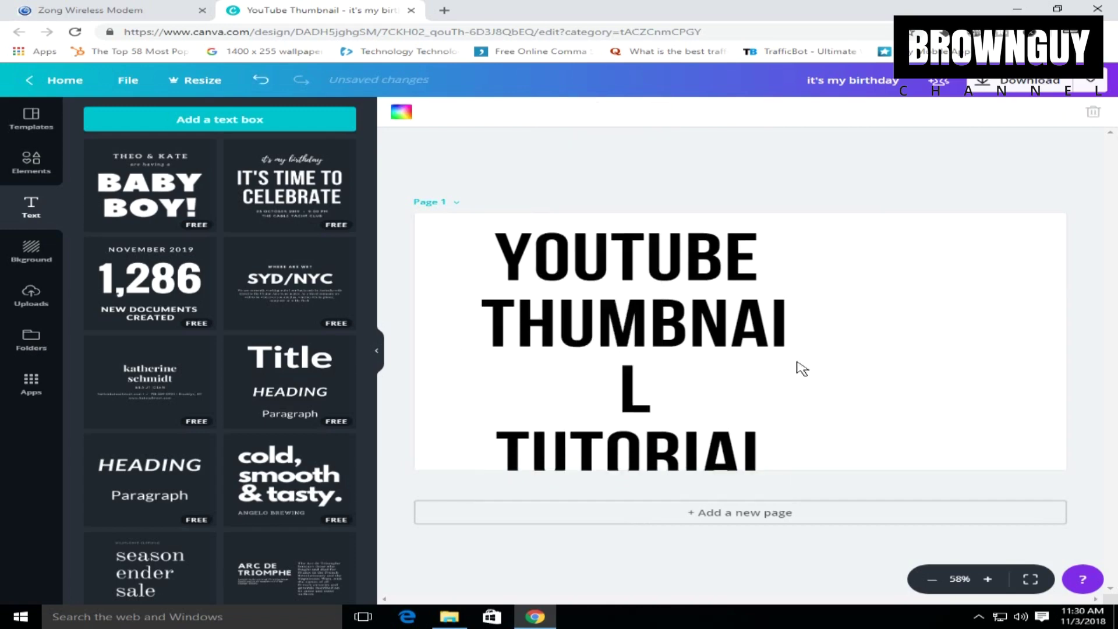
Step: Widen the headline's text box so that "THUMBNAIL" fits on one line, and set the line height to 1.12
{"action": "left_click", "coordinate": [745, 357]}
{"action": "left_click_drag", "start_coordinate": [821, 358], "coordinate": [856, 357]}
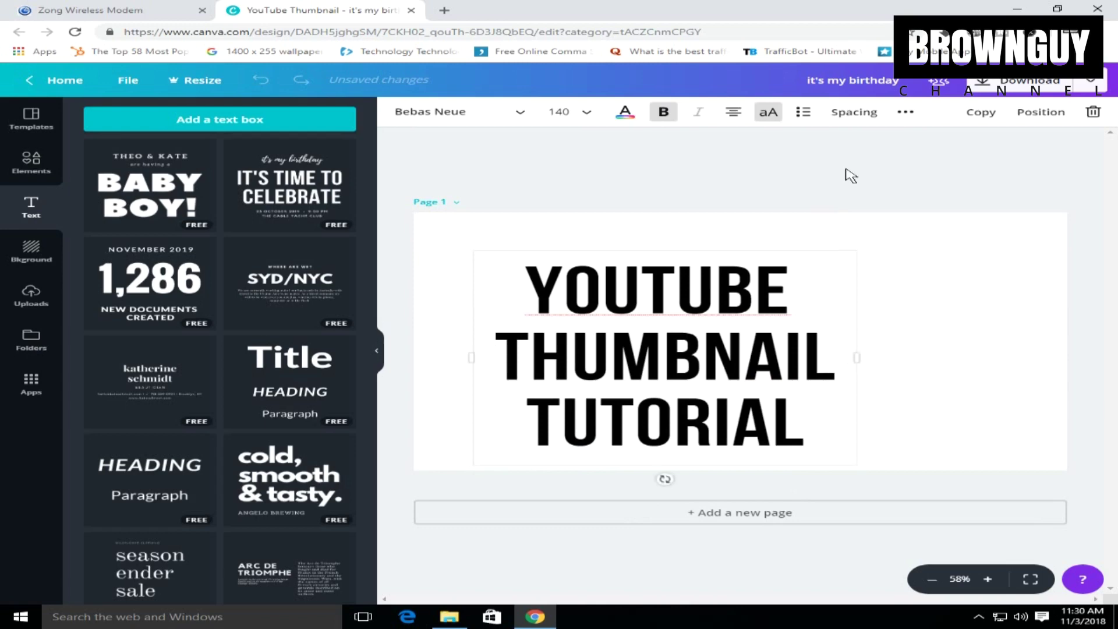
{"action": "left_click", "coordinate": [855, 113]}
{"action": "left_click_drag", "start_coordinate": [970, 171], "coordinate": [969, 169]}
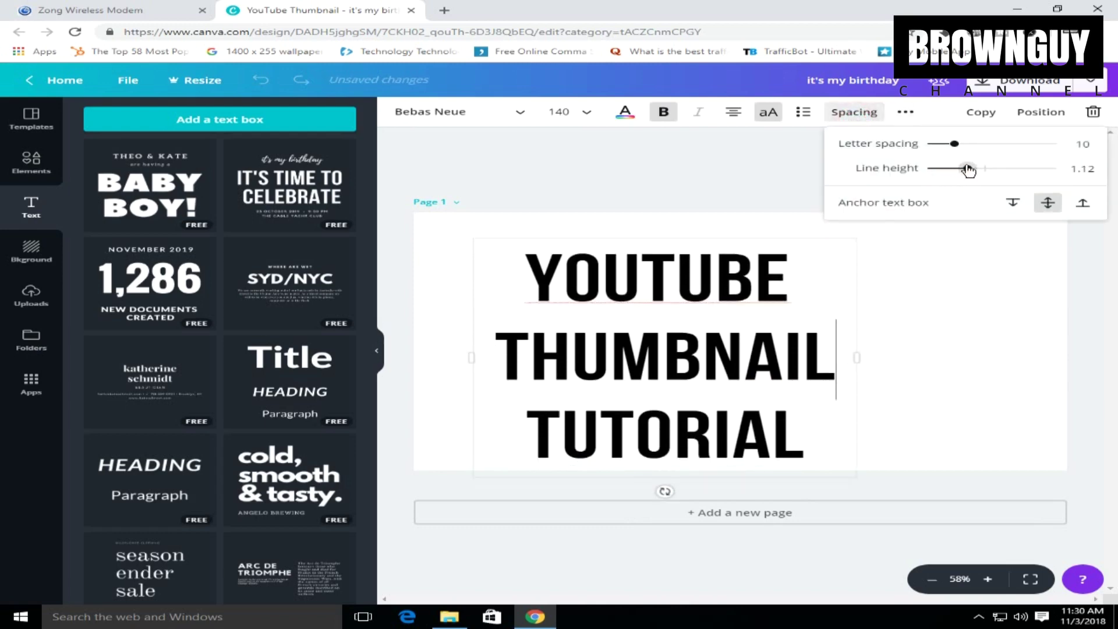
Step: Move the headline to the page's left edge, with its text box aligned to the page's bottom edge, and deselect it
{"action": "left_click", "coordinate": [711, 357]}
{"action": "left_click_drag", "start_coordinate": [716, 357], "coordinate": [650, 359]}
{"action": "left_click_drag", "start_coordinate": [654, 301], "coordinate": [654, 301]}
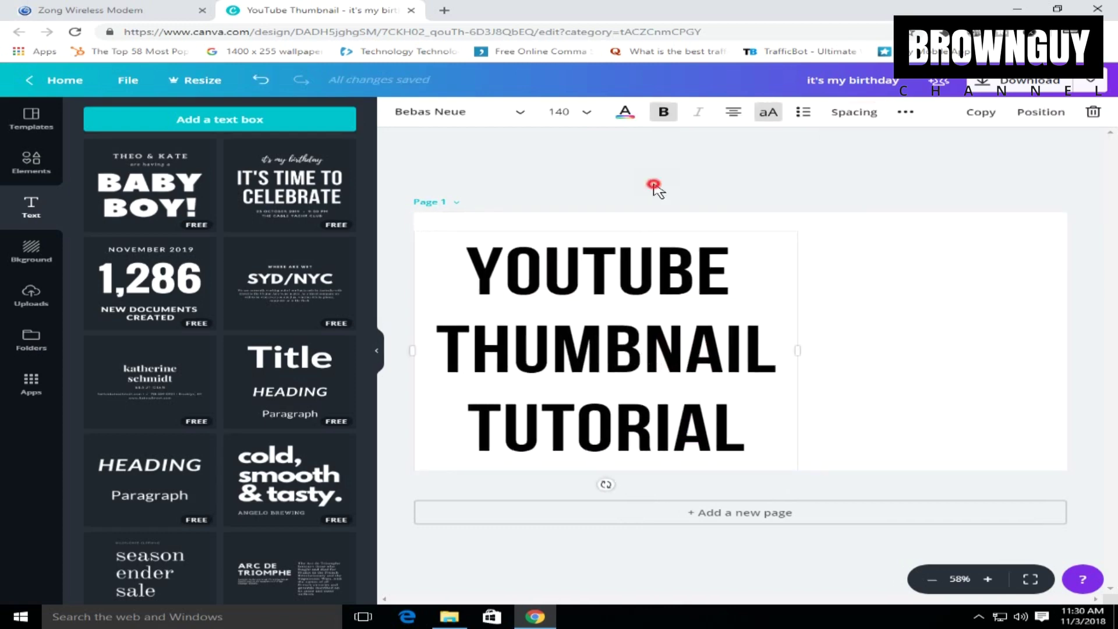
{"action": "left_click", "coordinate": [657, 189]}
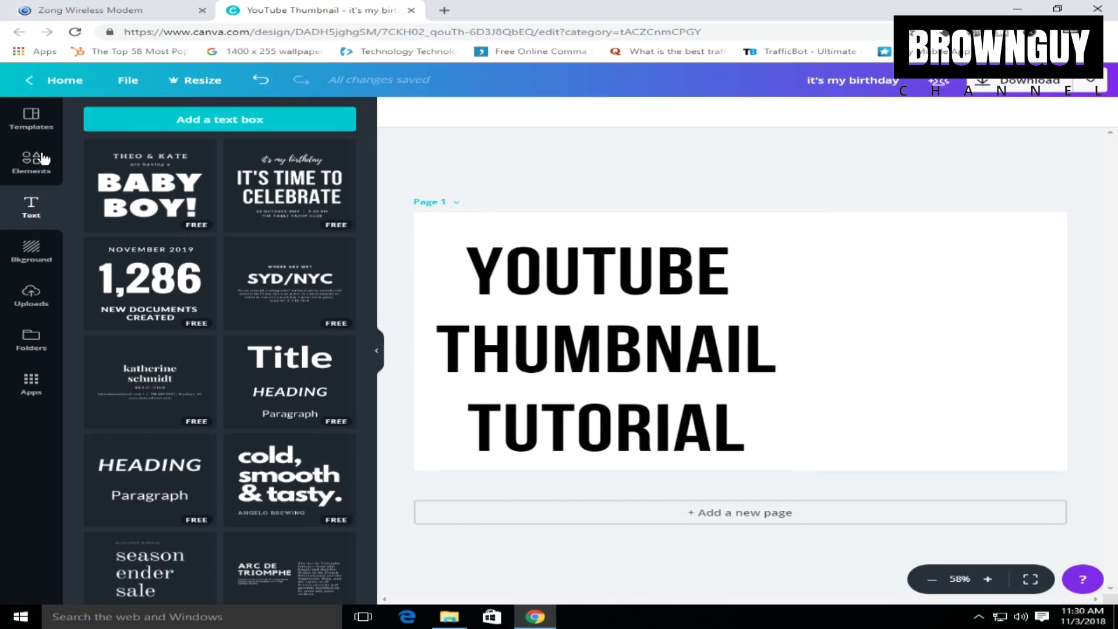
Step: Search the elements library for "youtube"
{"action": "left_click", "coordinate": [31, 162]}
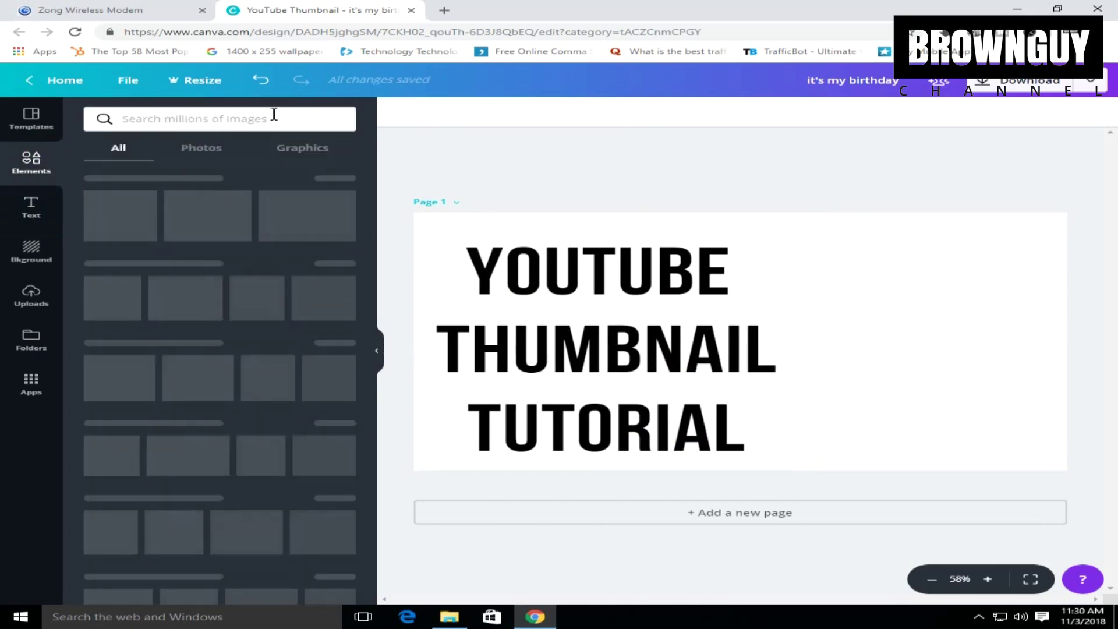
{"action": "left_click", "coordinate": [236, 119]}
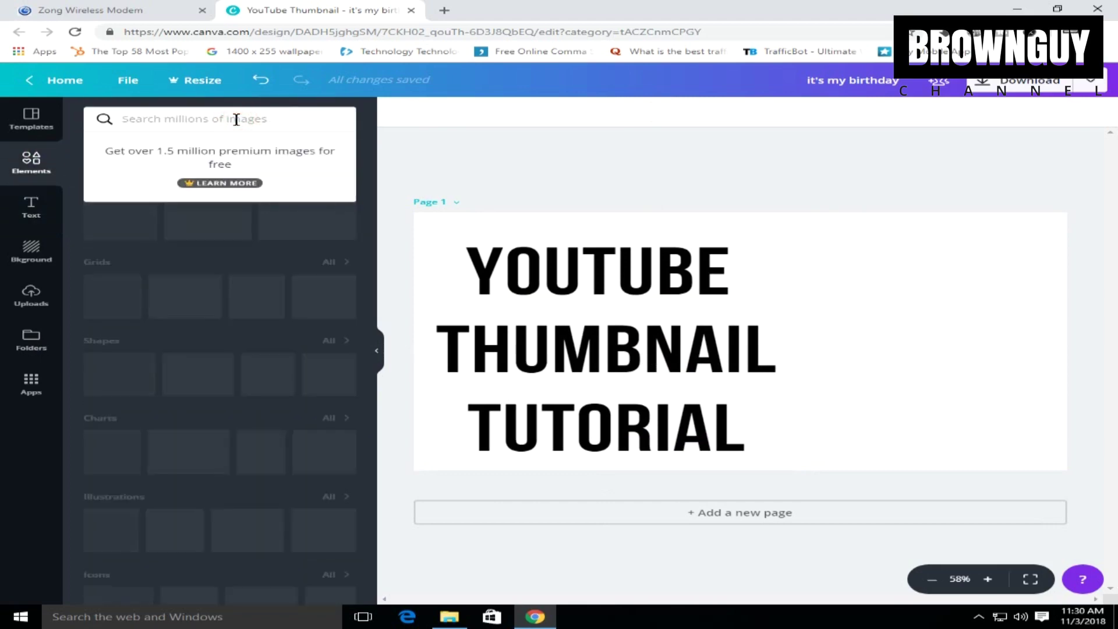
{"action": "type", "text": "youtu"}
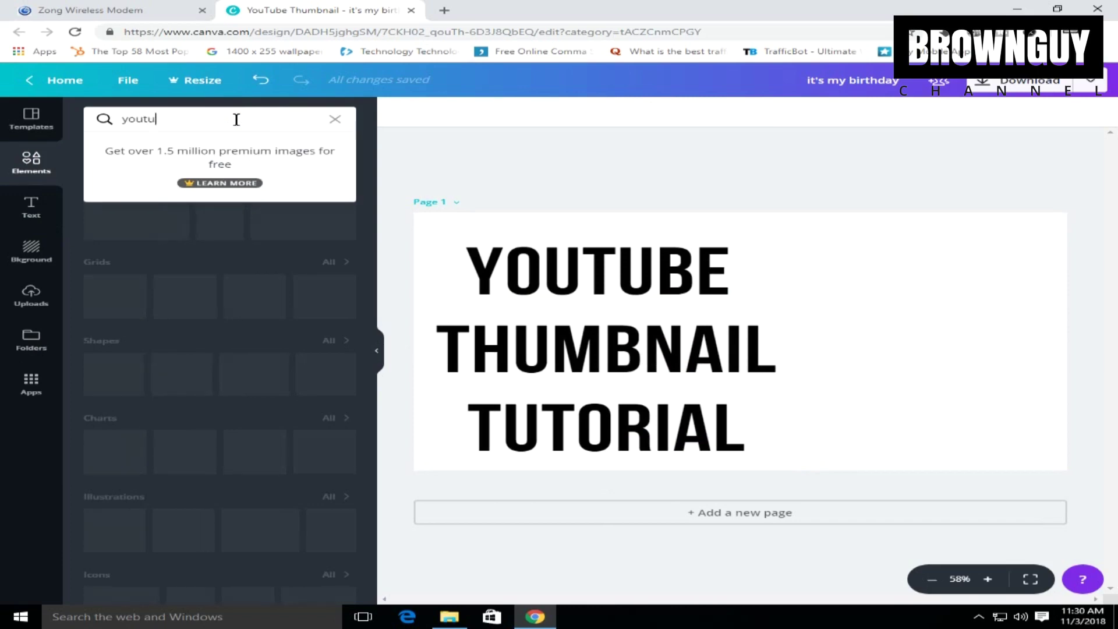
{"action": "type", "text": "be"}
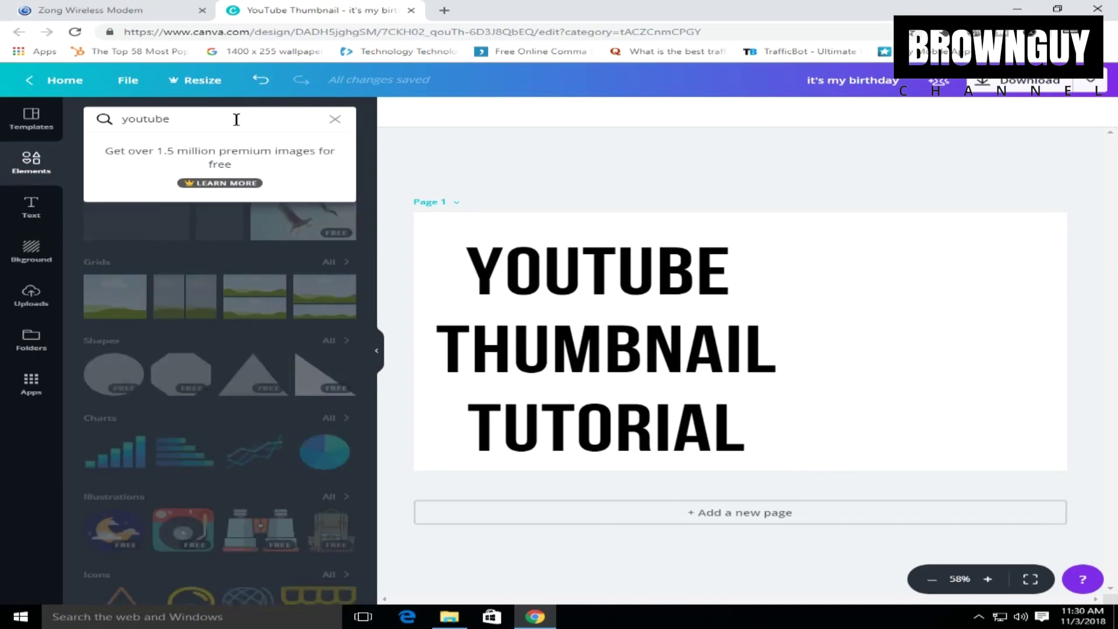
{"action": "key", "text": "Return"}
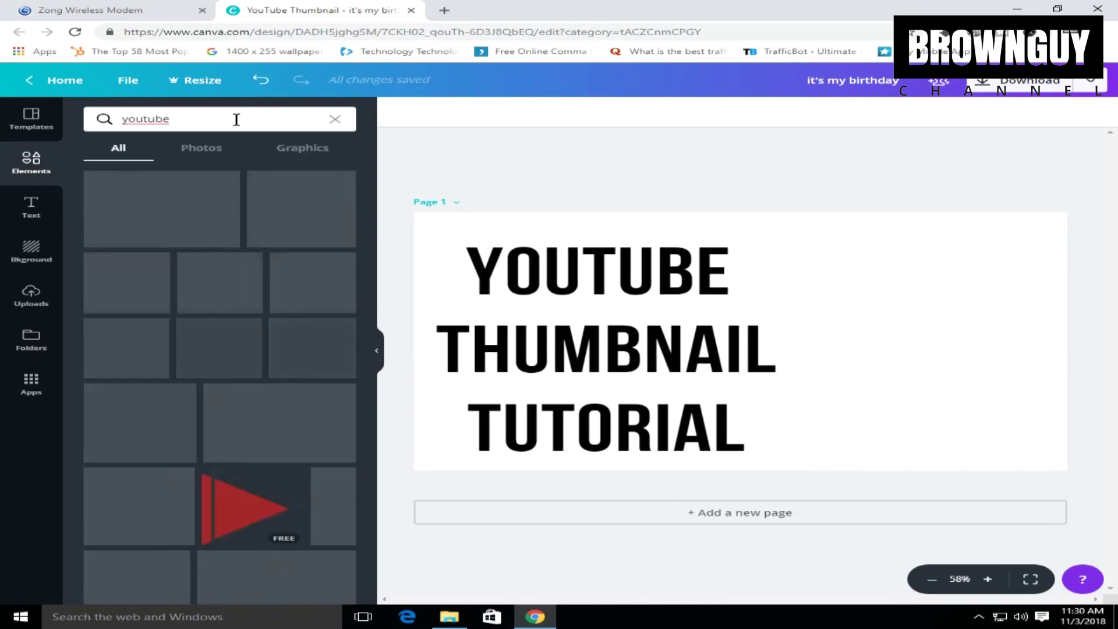